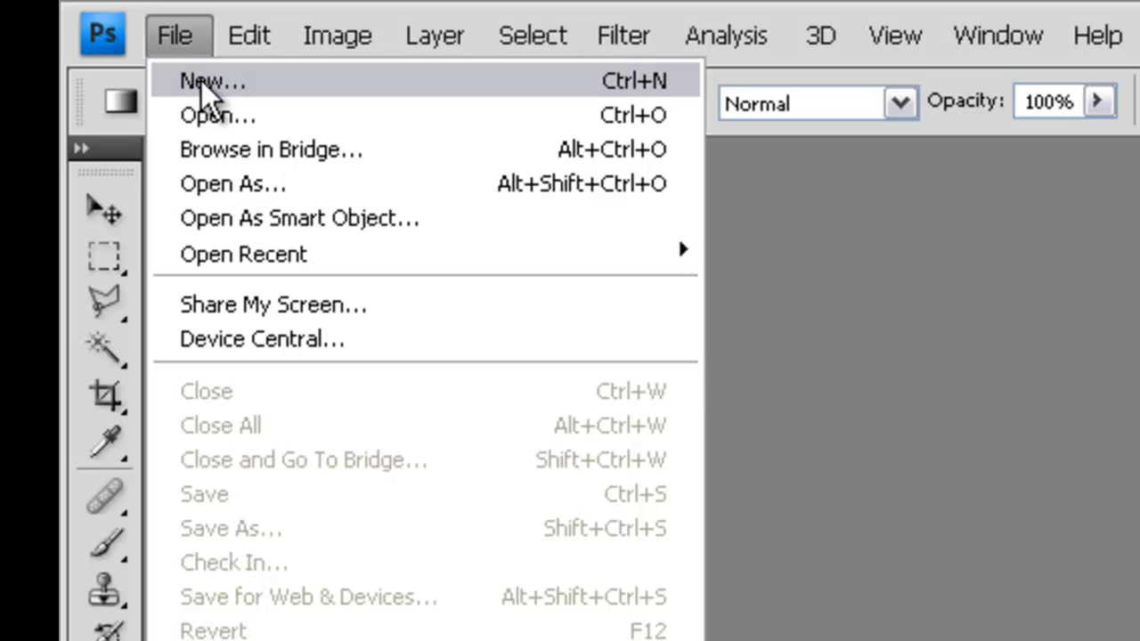
Step: Open the settings for creating a new document
{"action": "left_click", "coordinate": [201, 81]}
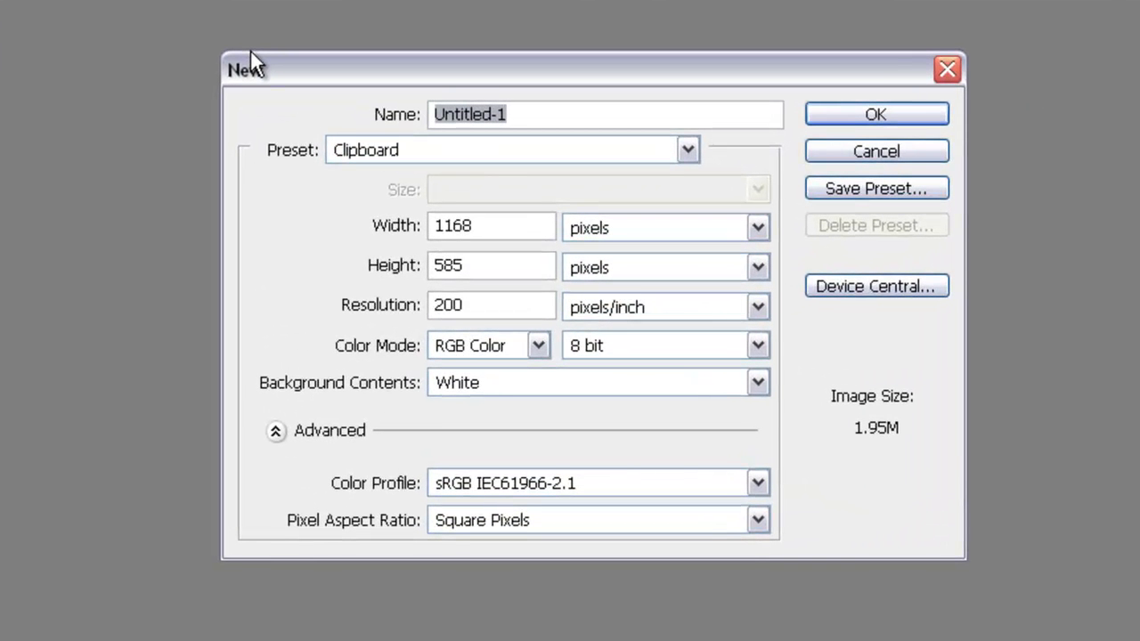
Step: Try the International Paper preset at A5 size and look through the available paper sizes and width units
{"action": "left_click", "coordinate": [689, 149]}
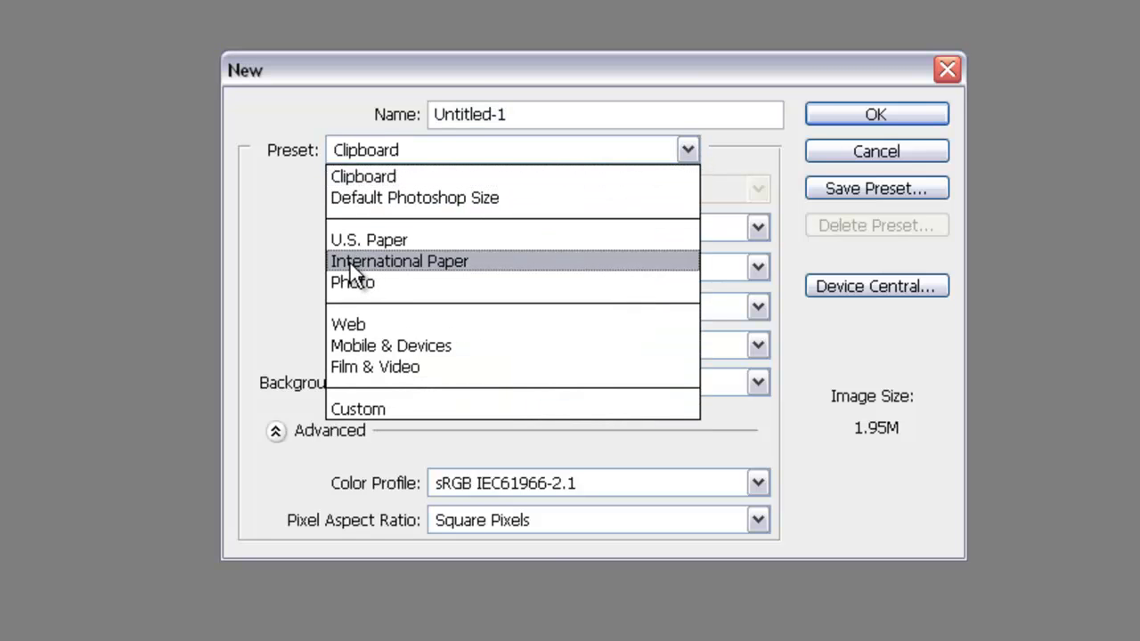
{"action": "left_click", "coordinate": [354, 263]}
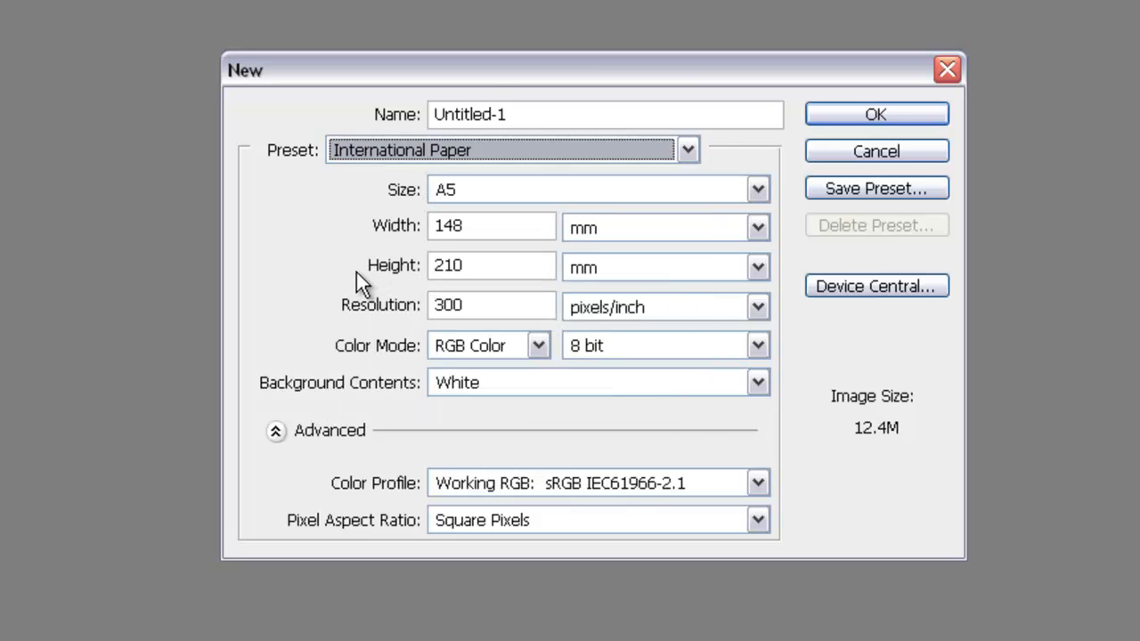
{"action": "left_click", "coordinate": [762, 184]}
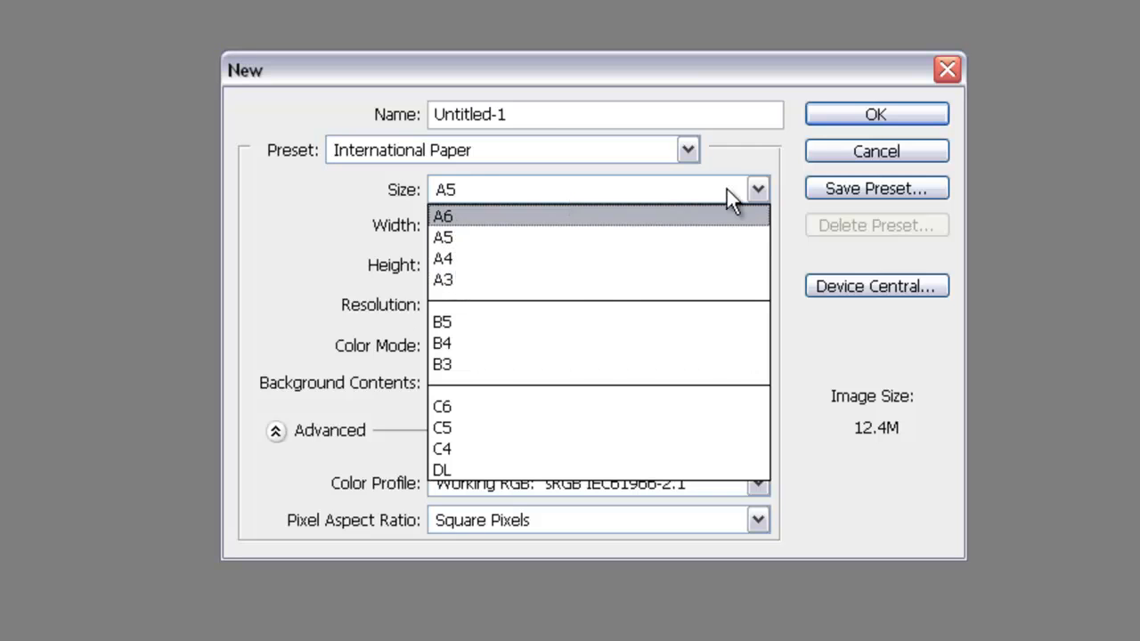
{"action": "left_click", "coordinate": [759, 189]}
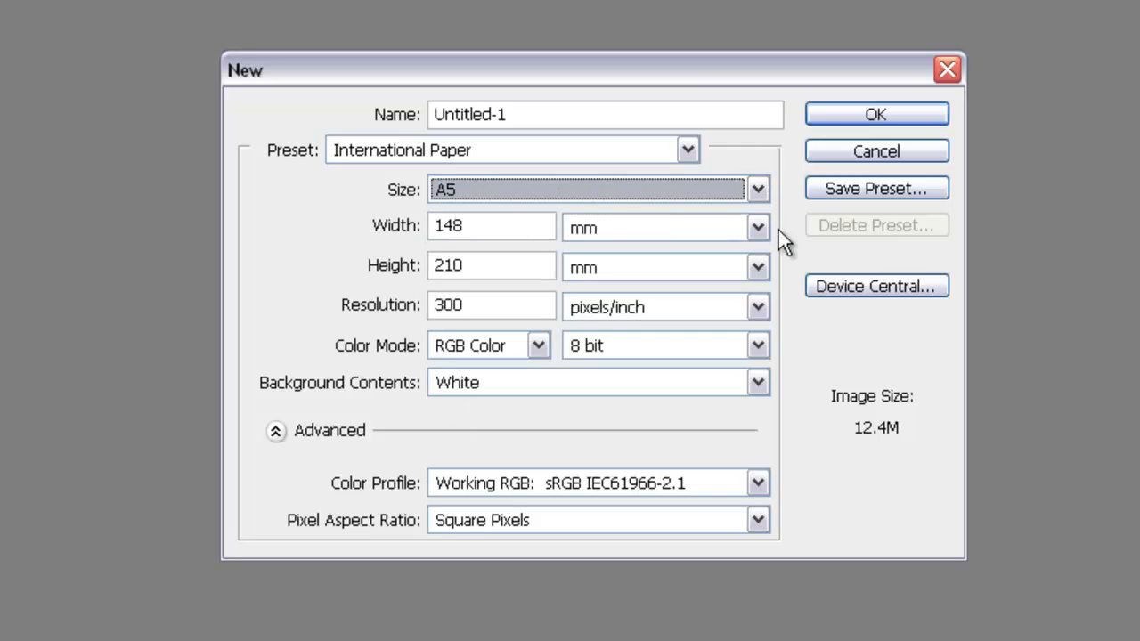
{"action": "left_click", "coordinate": [758, 227]}
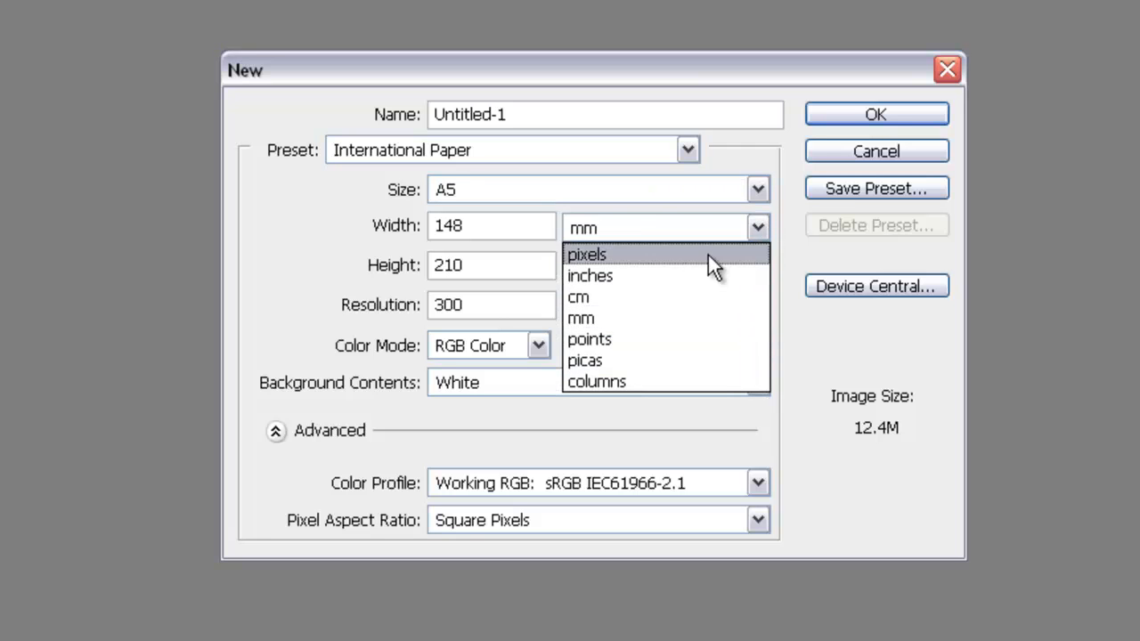
{"action": "left_click", "coordinate": [758, 228]}
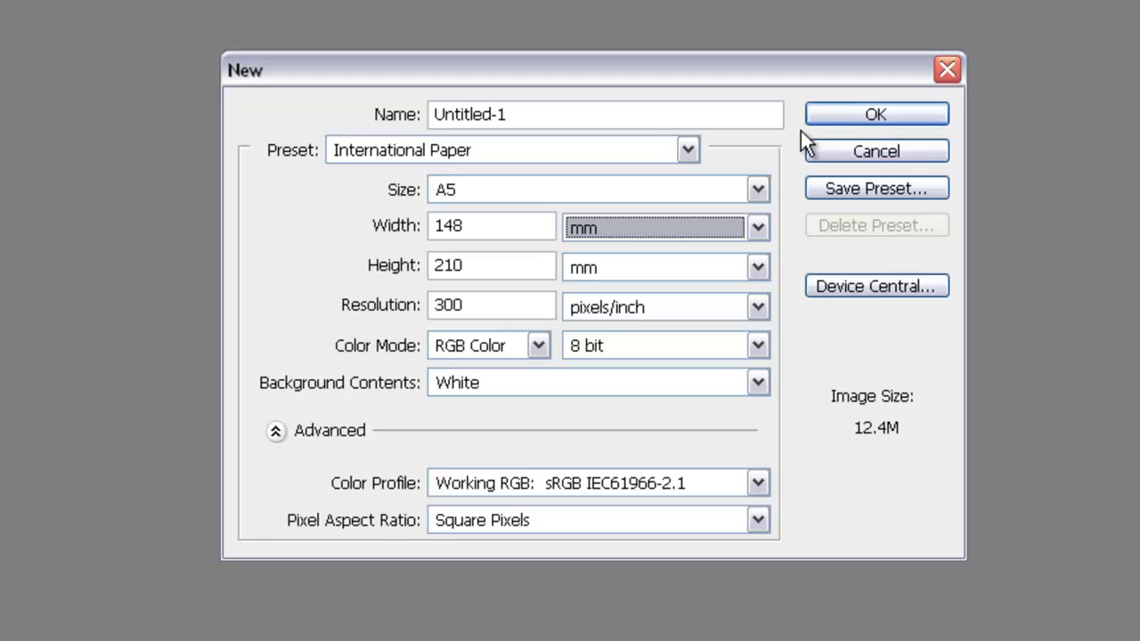
Step: Create the new document from the Web preset at 1024 x 768 pixels, named Image A
{"action": "left_click", "coordinate": [690, 148]}
{"action": "left_click", "coordinate": [356, 324]}
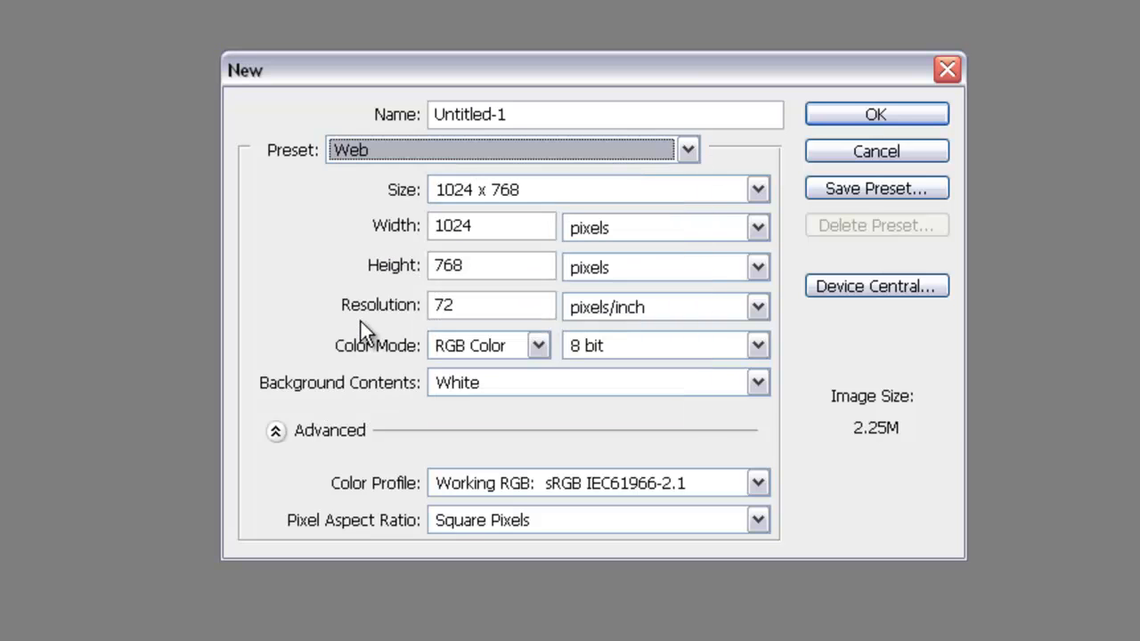
{"action": "key", "text": "shift+Tab"}
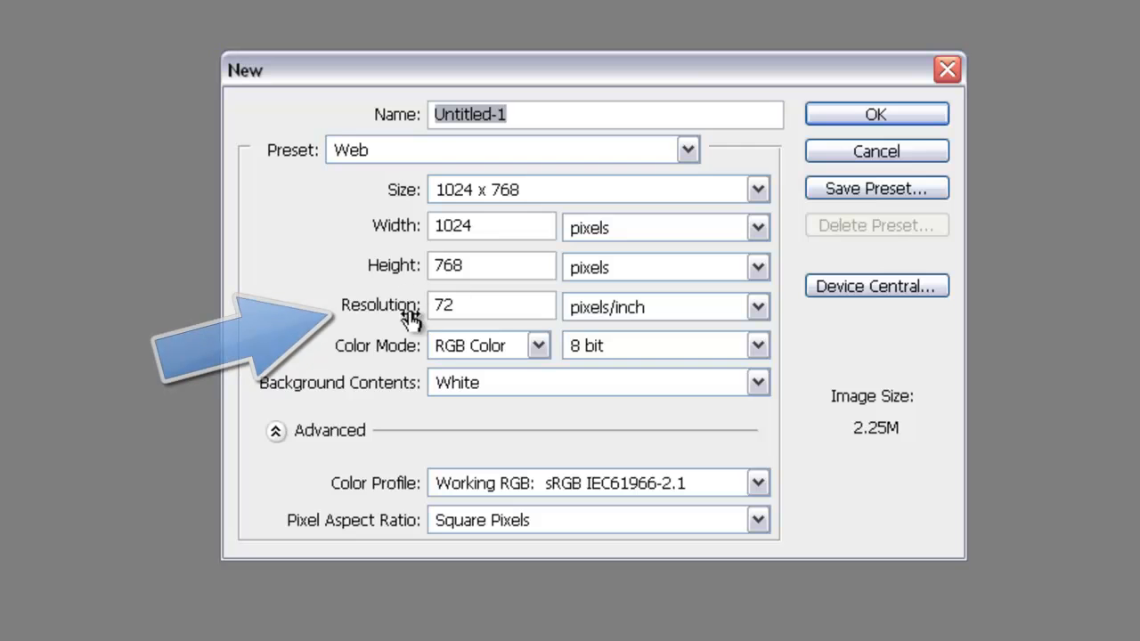
{"action": "left_click_drag", "start_coordinate": [523, 109], "coordinate": [437, 114]}
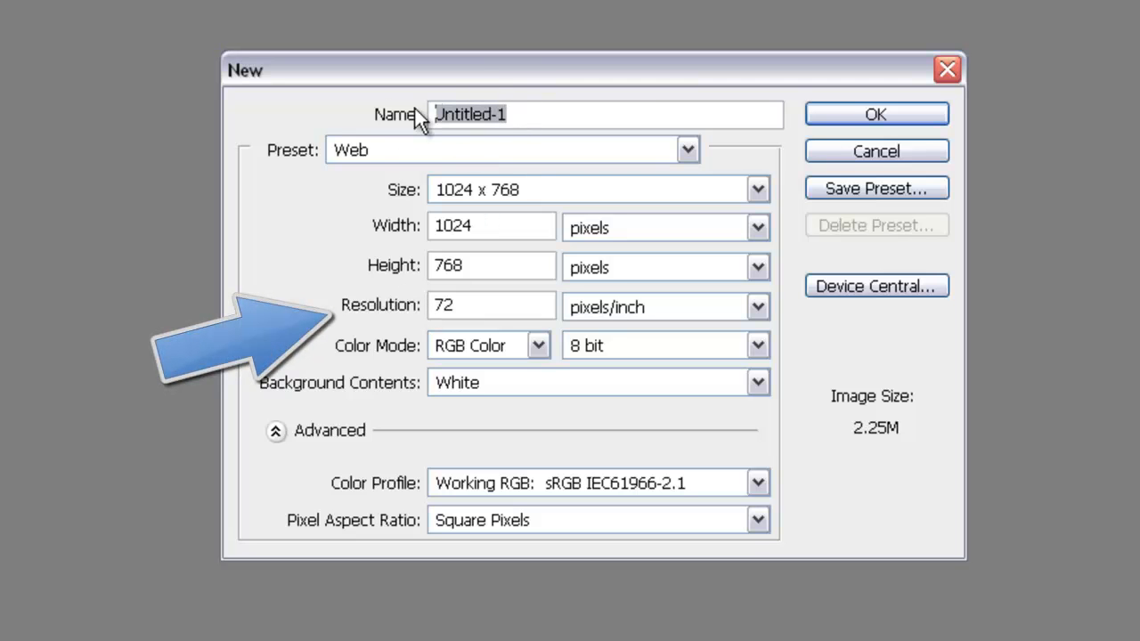
{"action": "type", "text": "Image "}
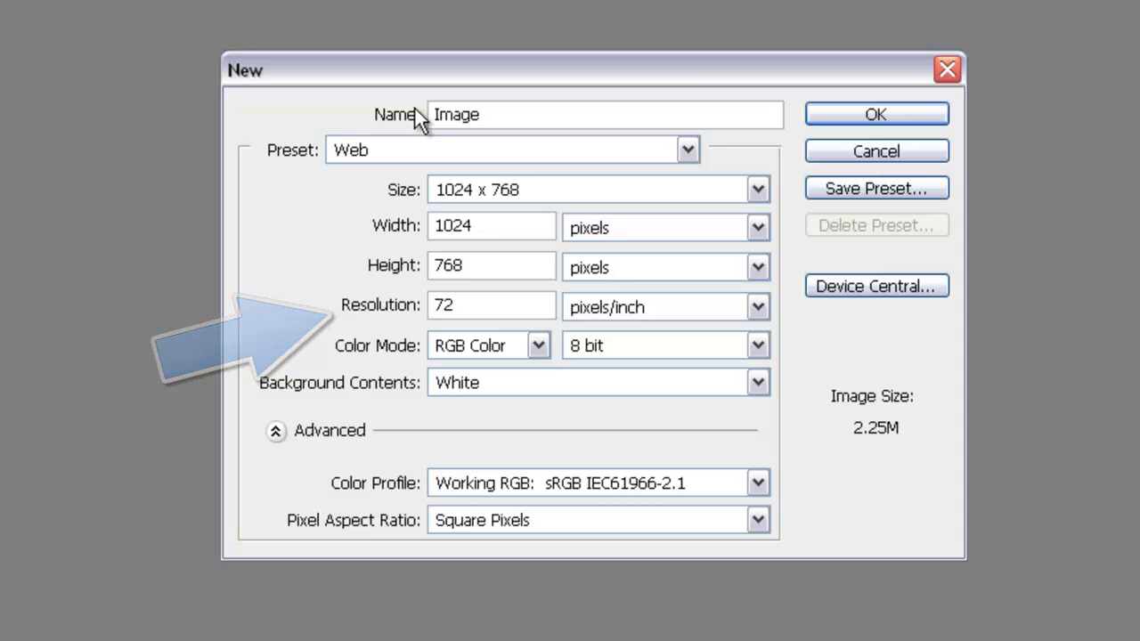
{"action": "type", "text": "A"}
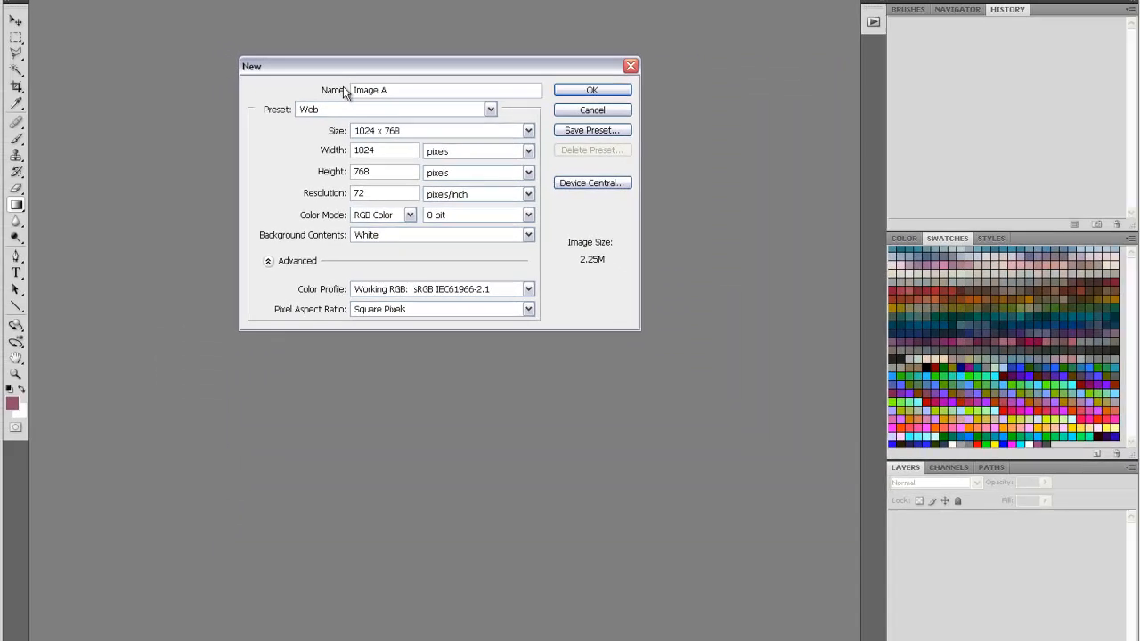
{"action": "left_click", "coordinate": [592, 90]}
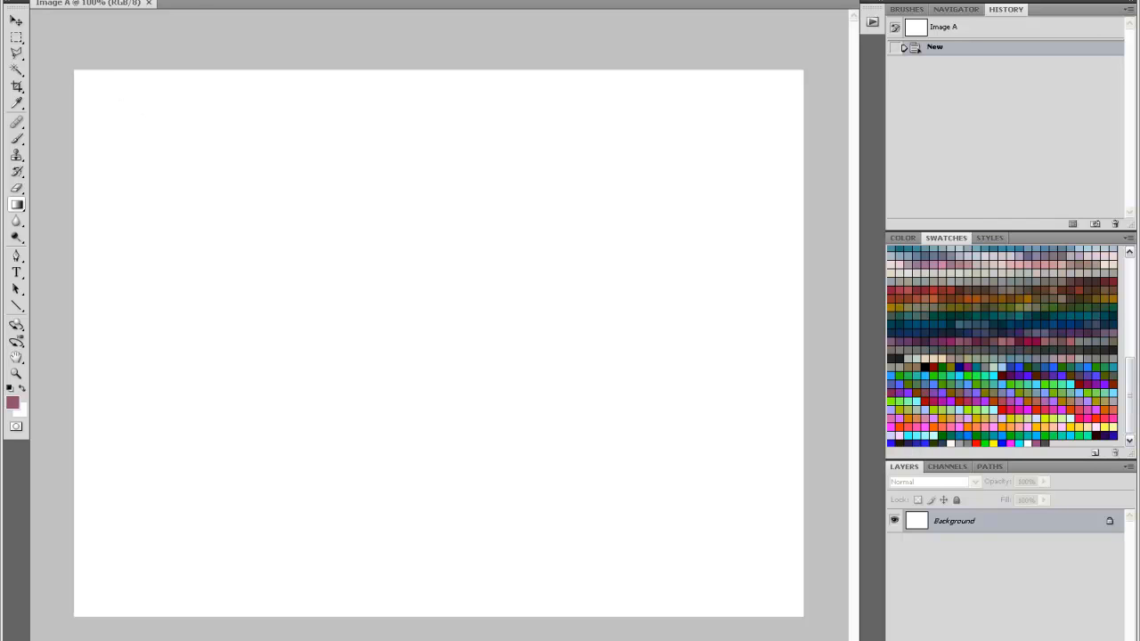
Step: Add a new layer and draw a tall rectangular marquee selection in the left part of the canvas
{"action": "key", "text": "ctrl+shift+alt+n"}
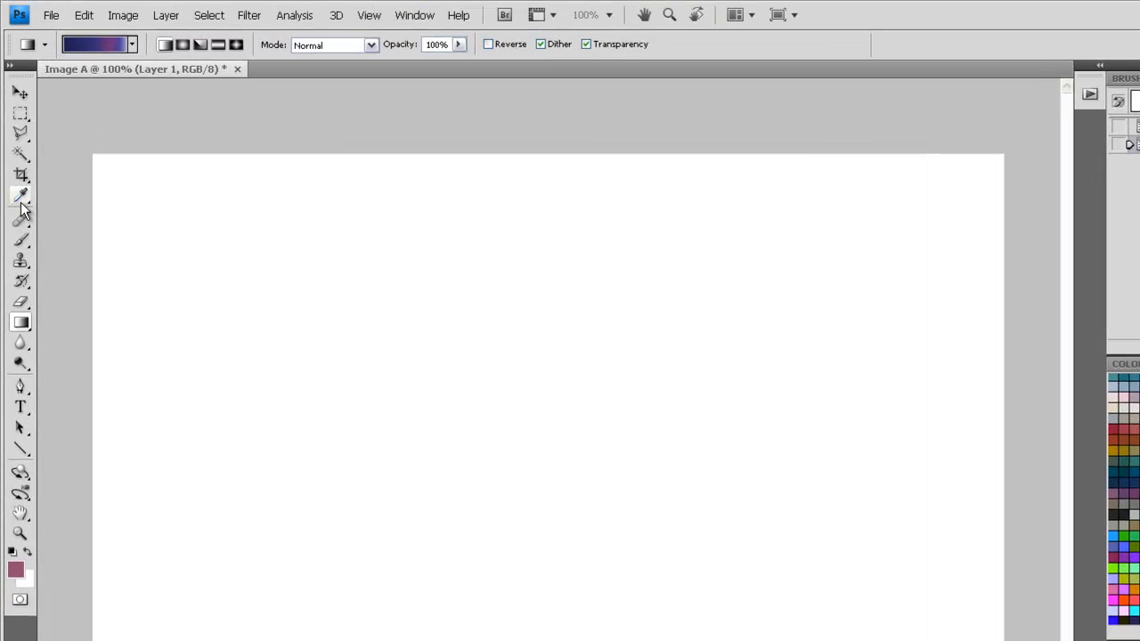
{"action": "left_click", "coordinate": [28, 167]}
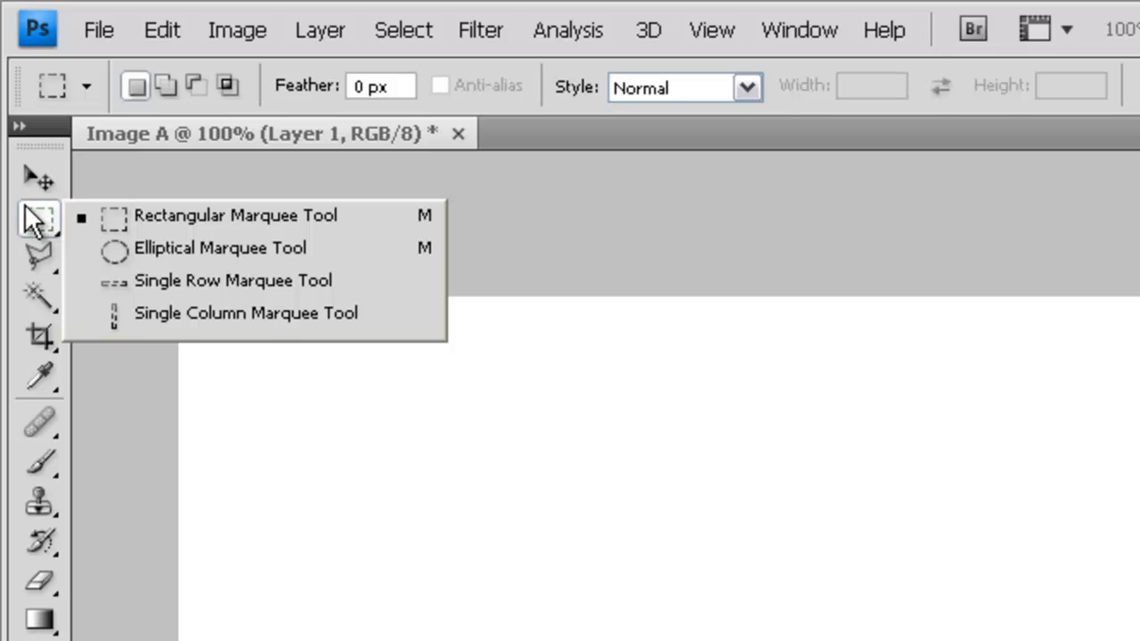
{"action": "left_click", "coordinate": [118, 214]}
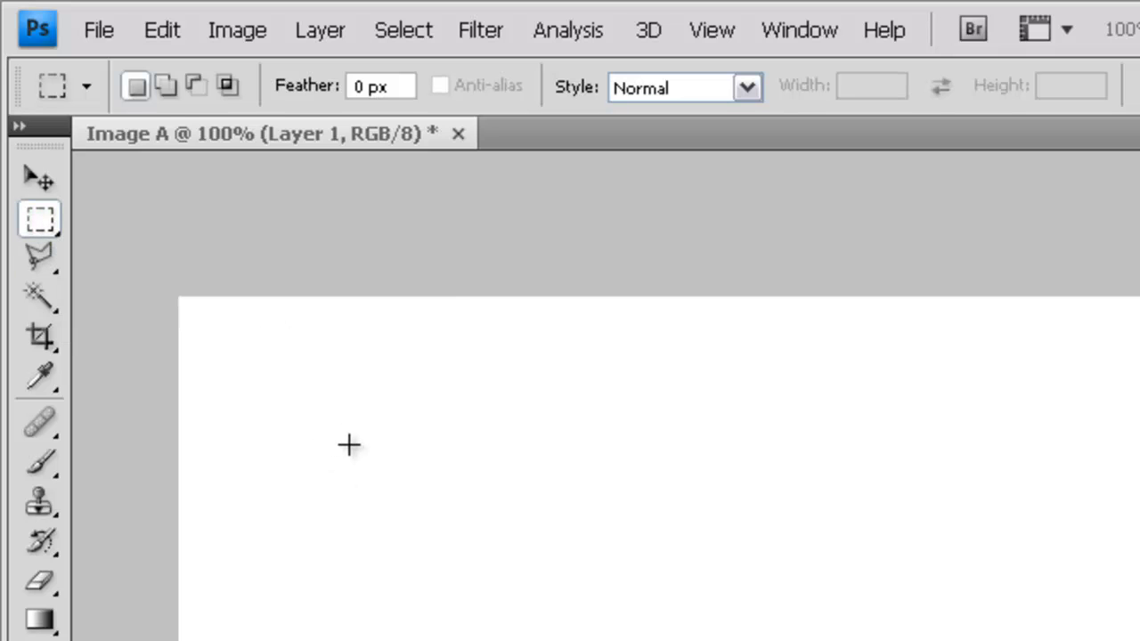
{"action": "left_click_drag", "start_coordinate": [405, 520], "coordinate": [740, 640]}
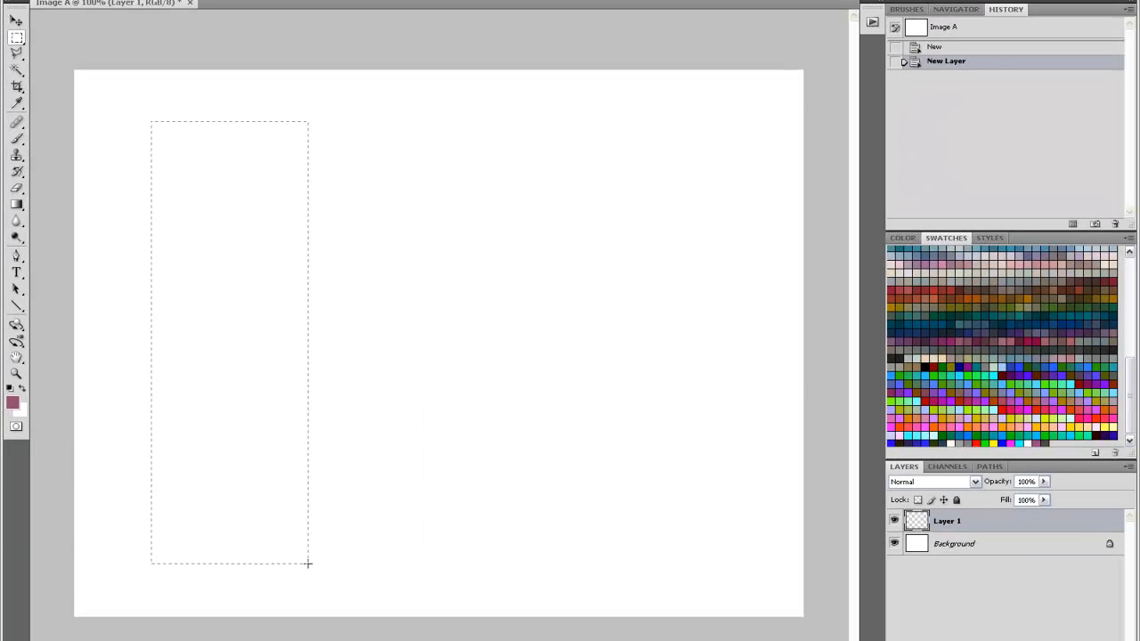
{"action": "left_click_drag", "start_coordinate": [308, 563], "coordinate": [314, 566]}
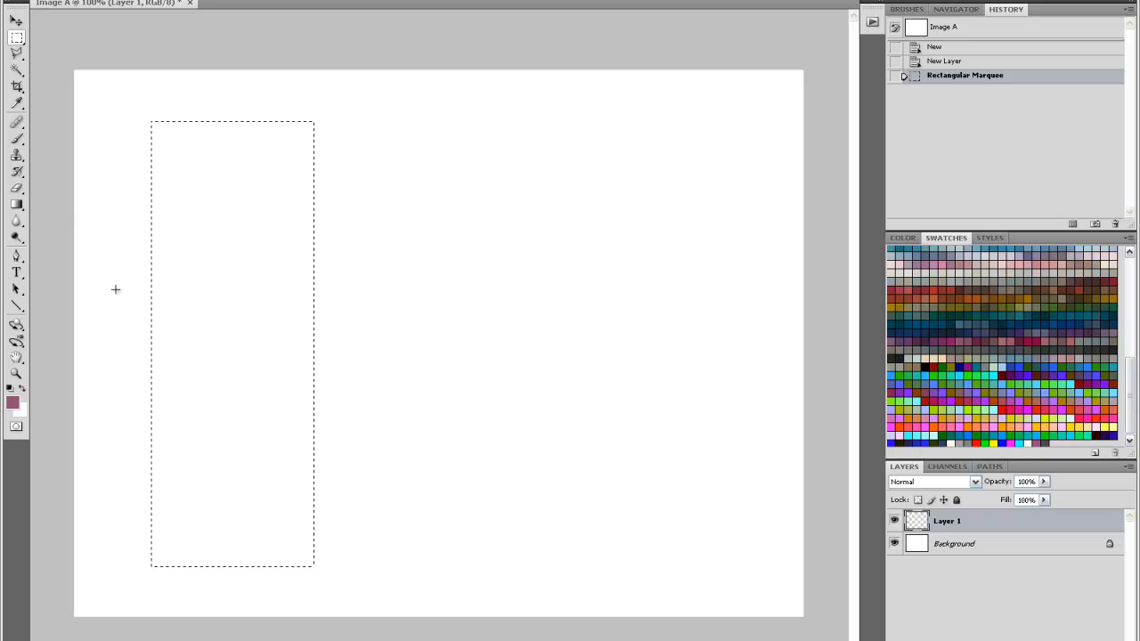
Step: Paint the whole rectangular selection in the mauve foreground colour with a resized soft brush at 0% hardness
{"action": "left_click", "coordinate": [17, 139]}
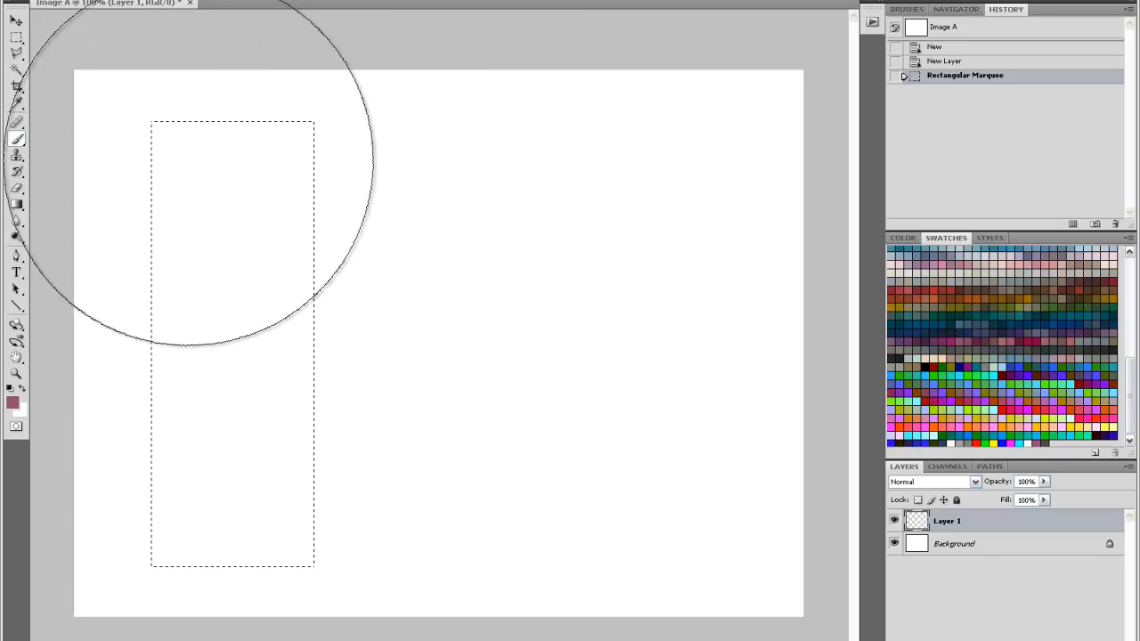
{"action": "right_click", "coordinate": [213, 219]}
{"action": "left_click_drag", "start_coordinate": [353, 244], "coordinate": [290, 247]}
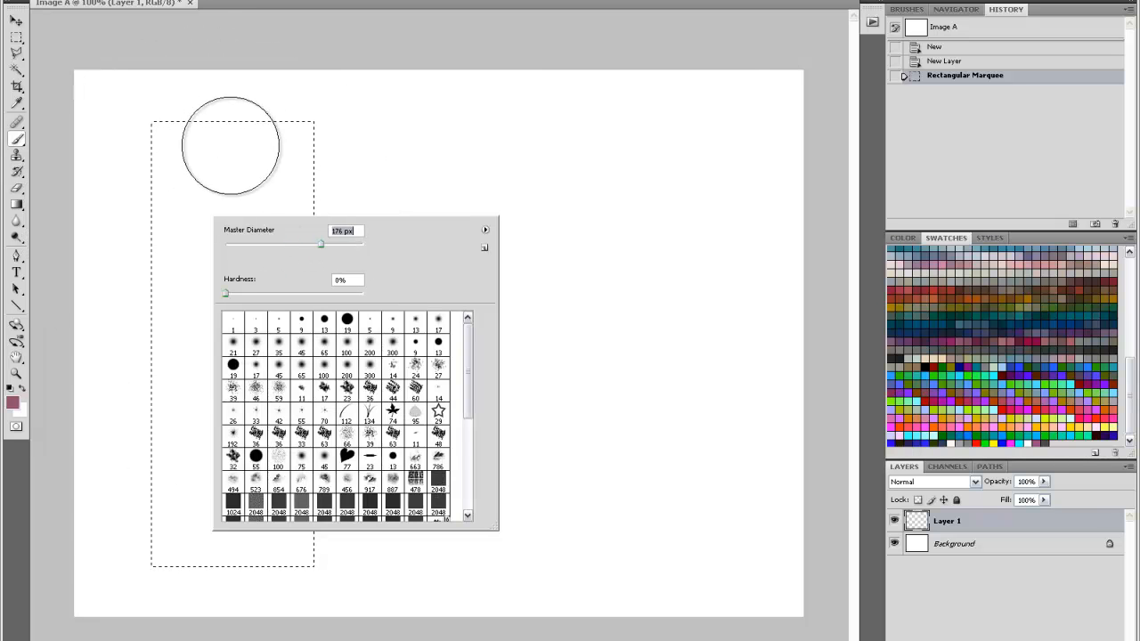
{"action": "left_click_drag", "start_coordinate": [325, 245], "coordinate": [338, 246]}
{"action": "mouse_move", "coordinate": [166, 117]}
{"action": "left_mouse_down"}
{"action": "mouse_move", "coordinate": [170, 131]}
{"action": "mouse_move", "coordinate": [262, 151]}
{"action": "mouse_move", "coordinate": [161, 193]}
{"action": "mouse_move", "coordinate": [196, 297]}
{"action": "mouse_move", "coordinate": [224, 561]}
{"action": "mouse_move", "coordinate": [168, 254]}
{"action": "mouse_move", "coordinate": [285, 250]}
{"action": "mouse_move", "coordinate": [191, 255]}
{"action": "mouse_move", "coordinate": [258, 531]}
{"action": "mouse_move", "coordinate": [279, 229]}
{"action": "mouse_move", "coordinate": [258, 250]}
{"action": "left_mouse_up"}
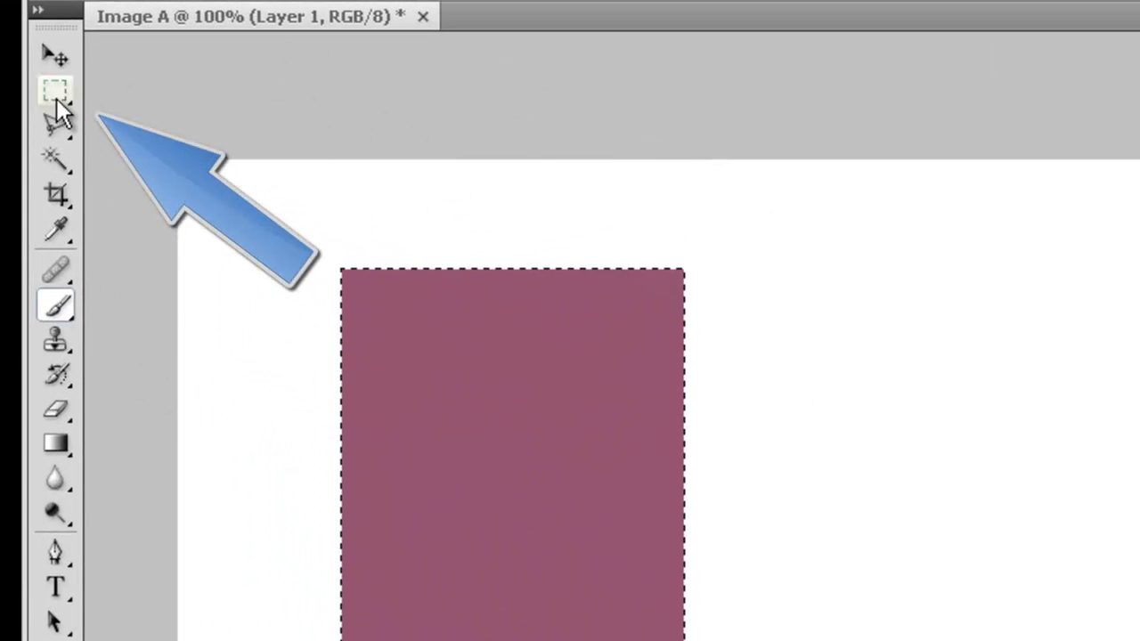
Step: Move the selection to the right of the mauve rectangle and fill it from top to bottom with the light grey to blue linear gradient
{"action": "left_click", "coordinate": [27, 52]}
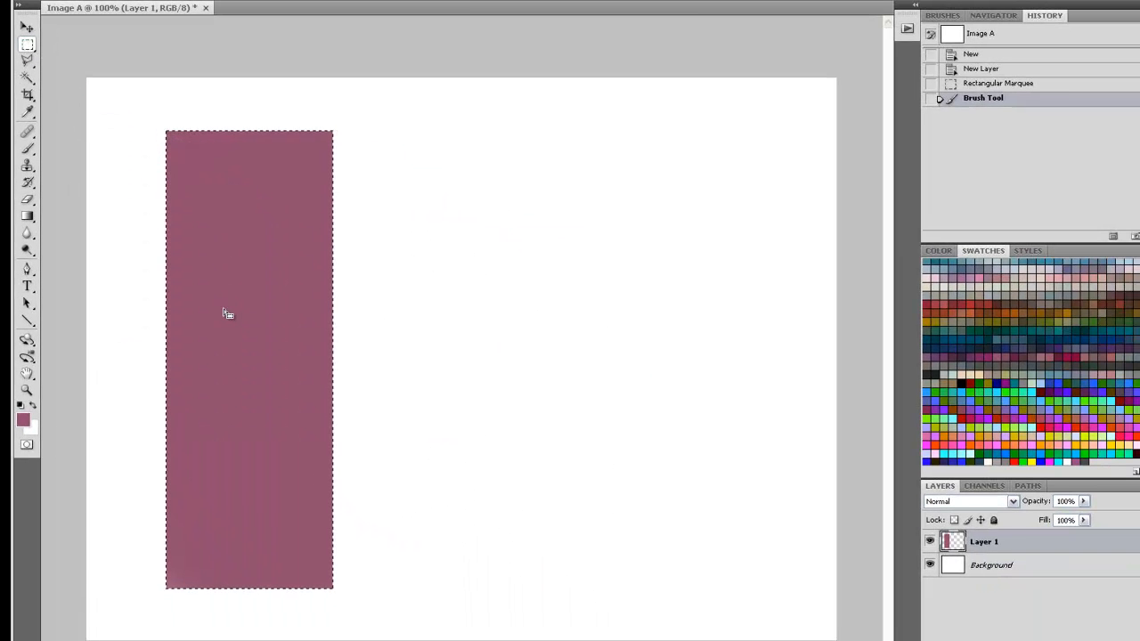
{"action": "left_click_drag", "start_coordinate": [230, 316], "coordinate": [440, 317]}
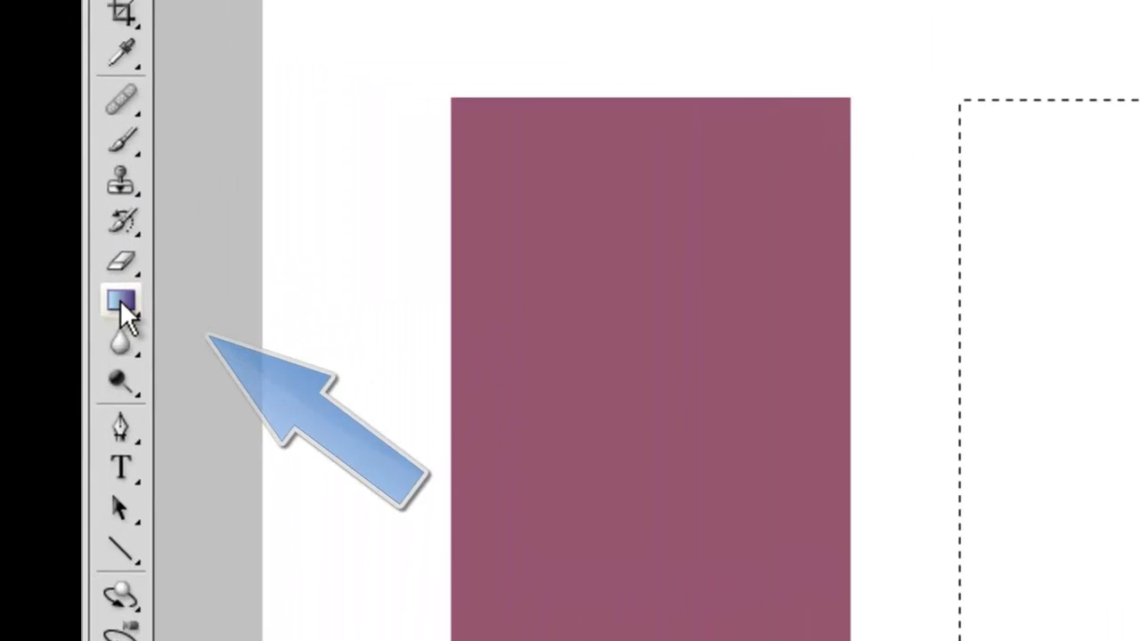
{"action": "left_click", "coordinate": [120, 300]}
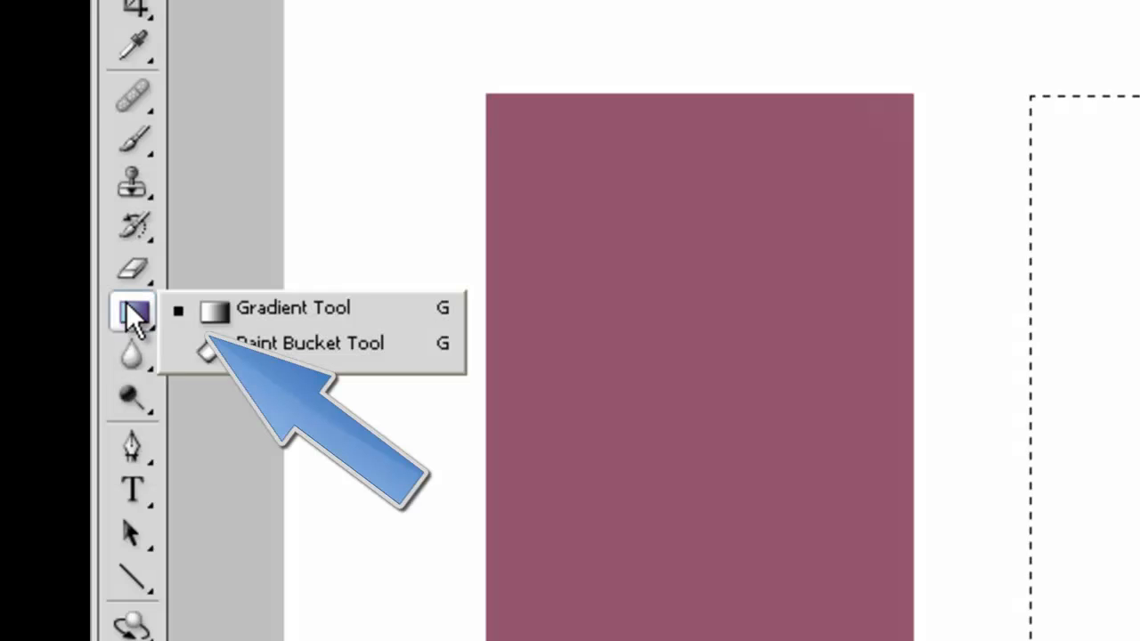
{"action": "left_click", "coordinate": [259, 309]}
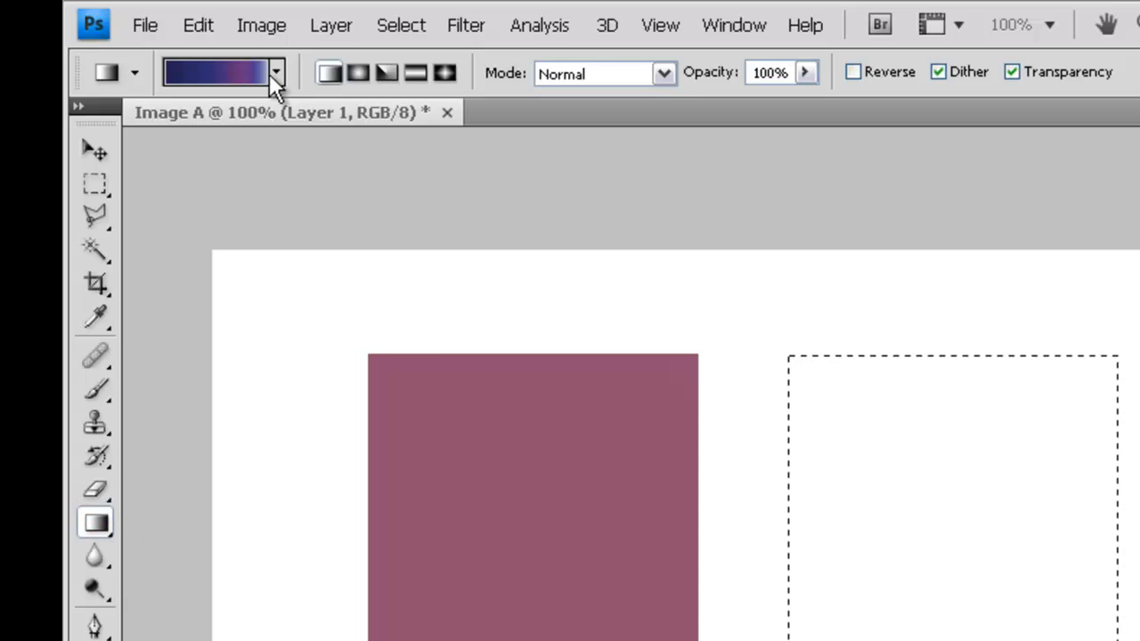
{"action": "left_click", "coordinate": [276, 72]}
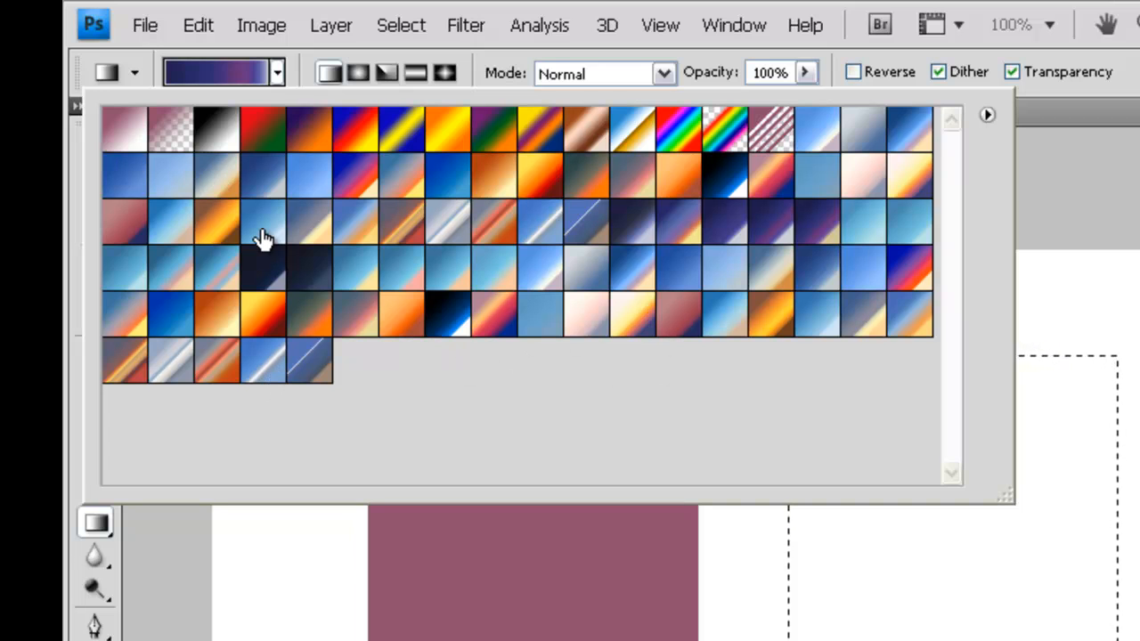
{"action": "left_click", "coordinate": [901, 139]}
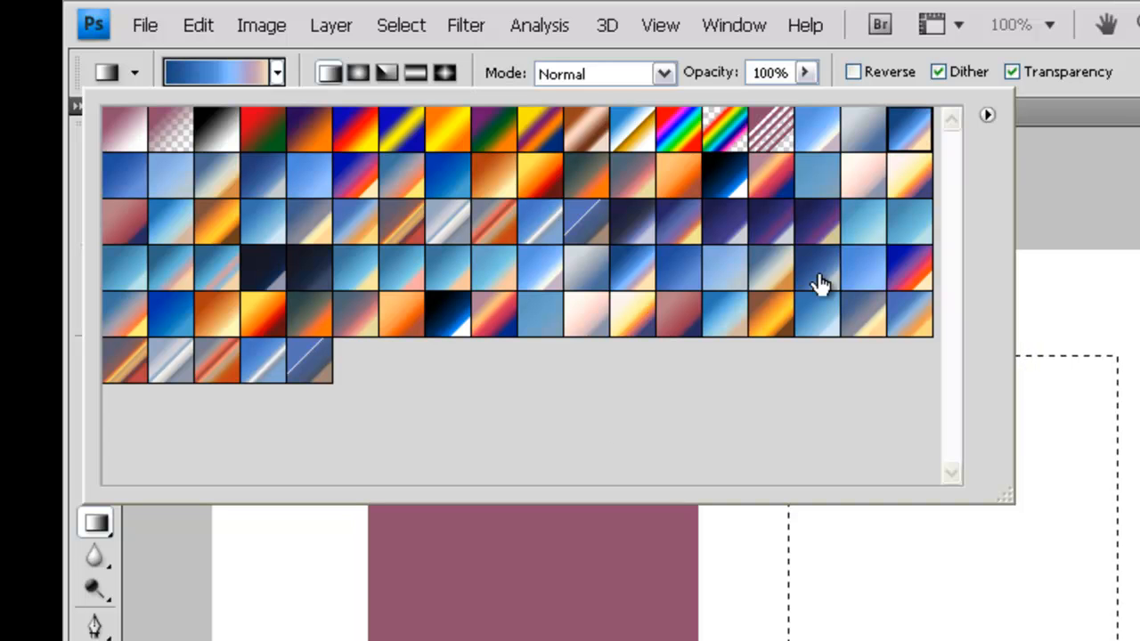
{"action": "left_click", "coordinate": [863, 143]}
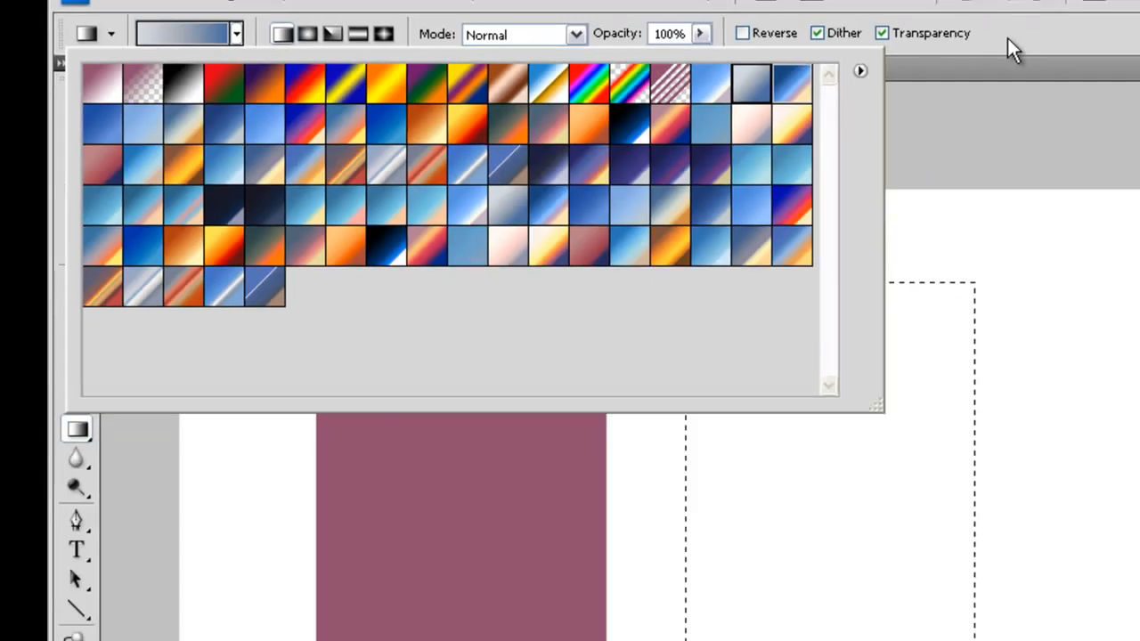
{"action": "left_click", "coordinate": [1136, 78]}
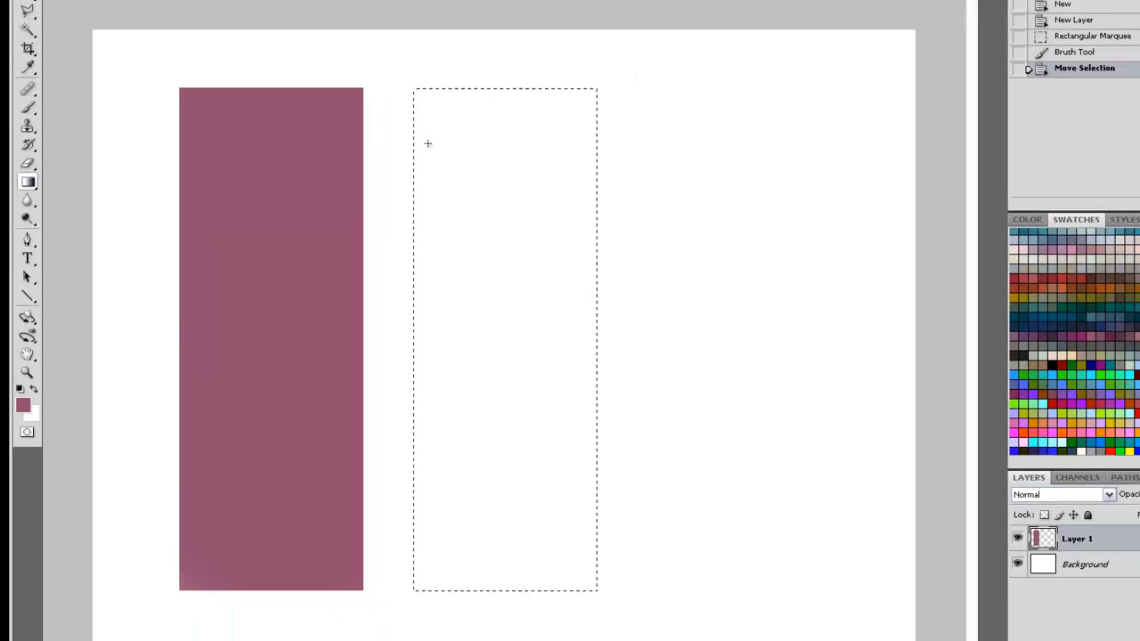
{"action": "left_click_drag", "start_coordinate": [481, 66], "coordinate": [481, 86]}
{"action": "left_click_drag", "start_coordinate": [487, 478], "coordinate": [483, 583]}
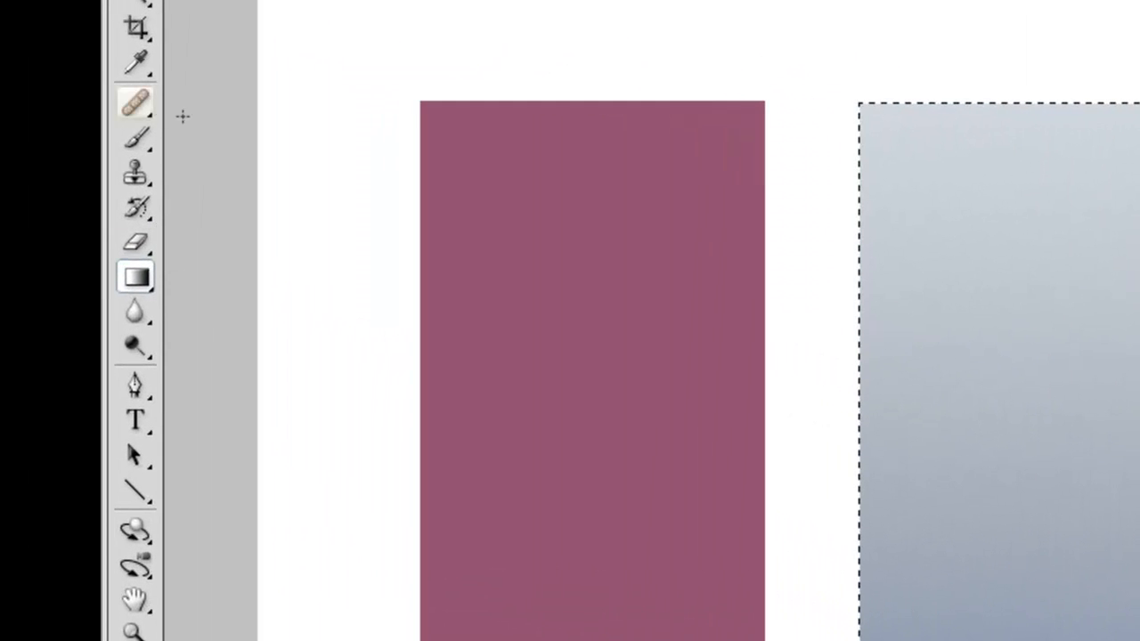
Step: Erase horizontal strips across the upper part of the gradient rectangle with the Eraser tool in Block mode
{"action": "left_click", "coordinate": [132, 246]}
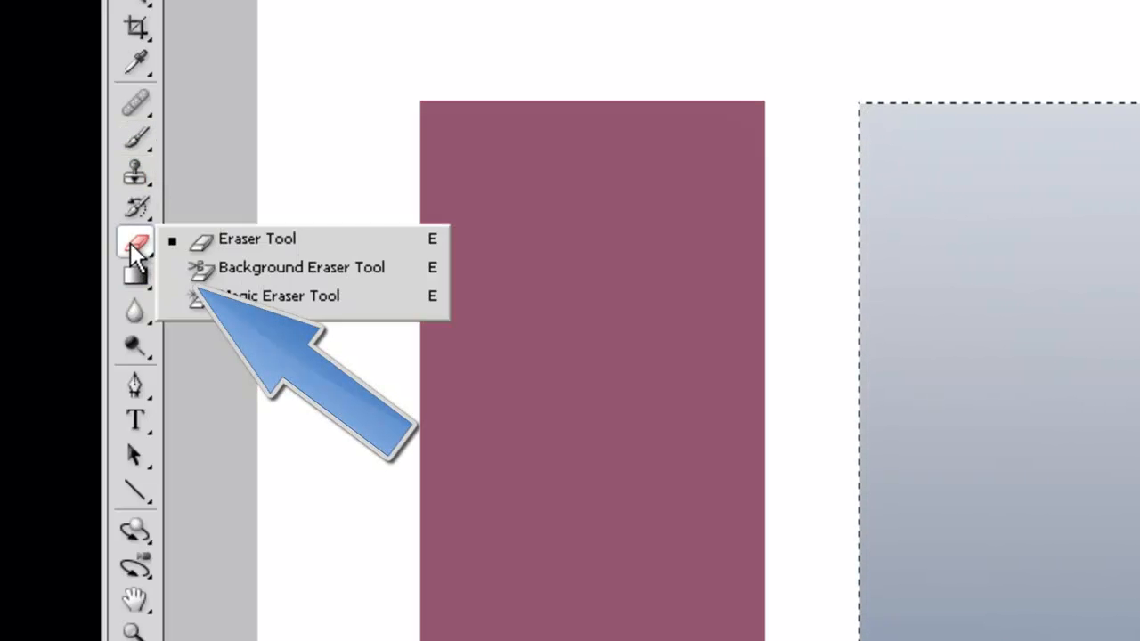
{"action": "left_click", "coordinate": [230, 238]}
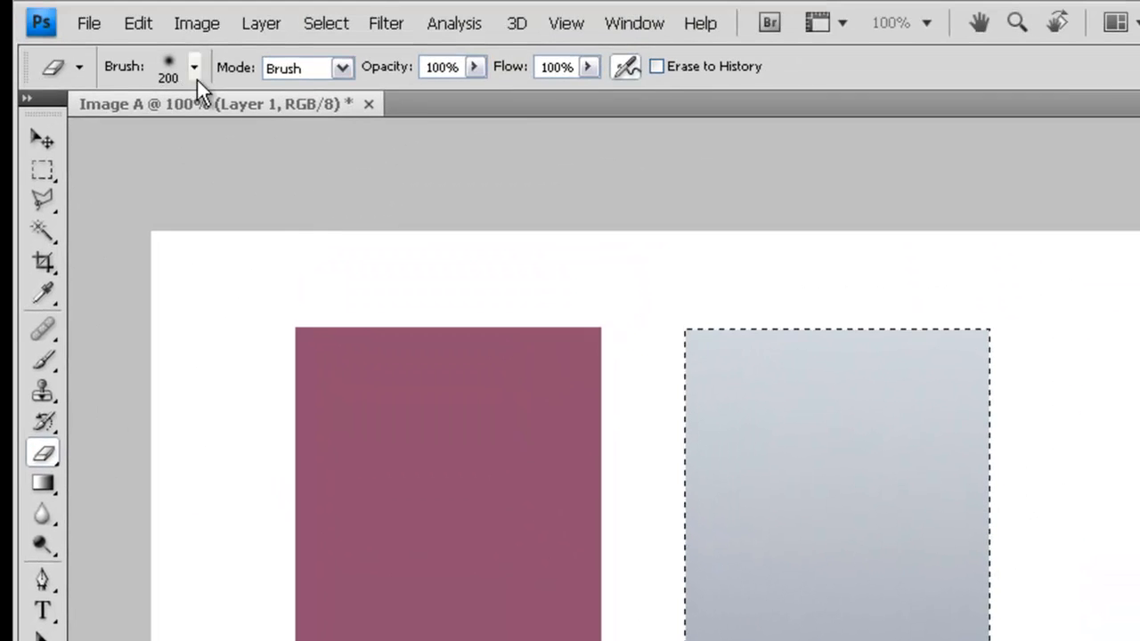
{"action": "left_click", "coordinate": [343, 70]}
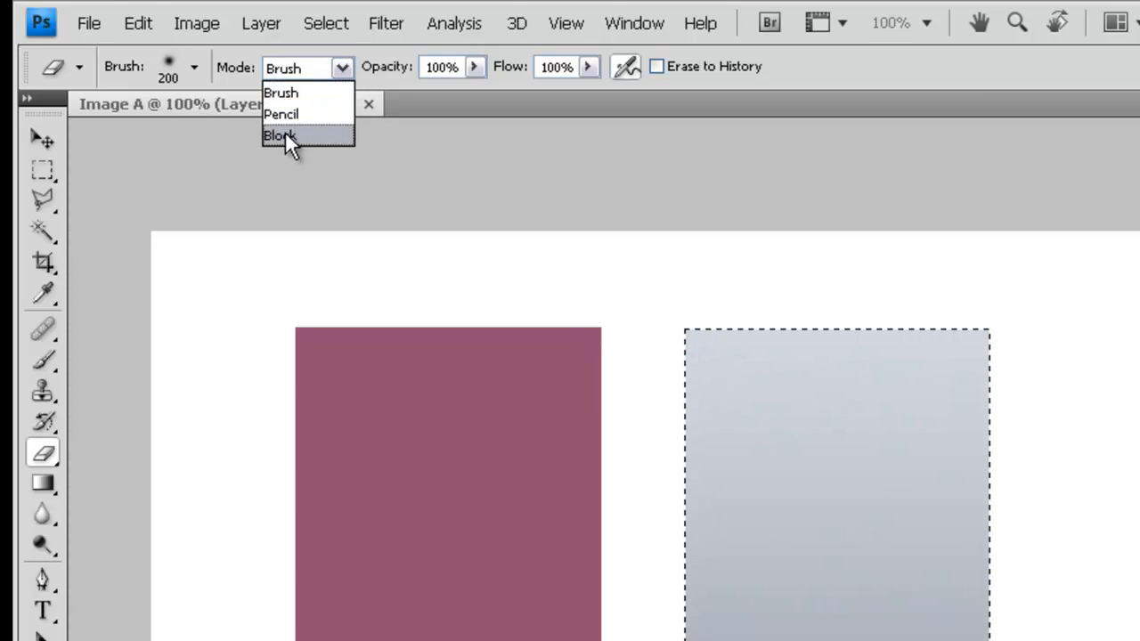
{"action": "left_click", "coordinate": [283, 136]}
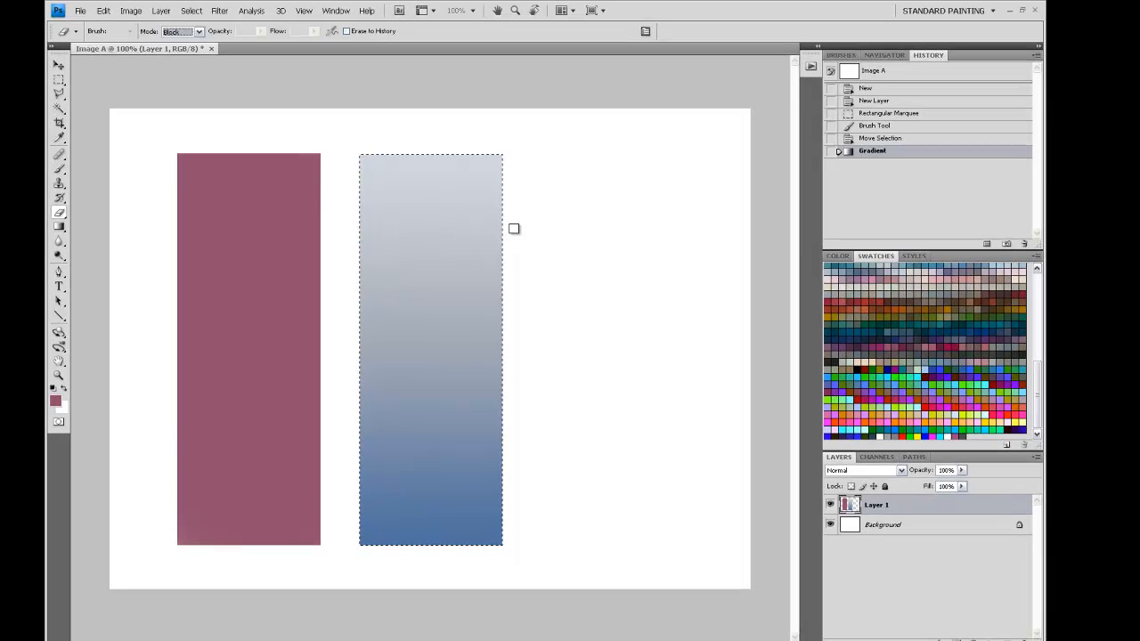
{"action": "mouse_move", "coordinate": [880, 418]}
{"action": "left_mouse_down"}
{"action": "mouse_move", "coordinate": [715, 412]}
{"action": "mouse_move", "coordinate": [604, 428]}
{"action": "left_mouse_up"}
{"action": "left_click_drag", "start_coordinate": [509, 247], "coordinate": [365, 249]}
{"action": "left_click_drag", "start_coordinate": [509, 267], "coordinate": [333, 266]}
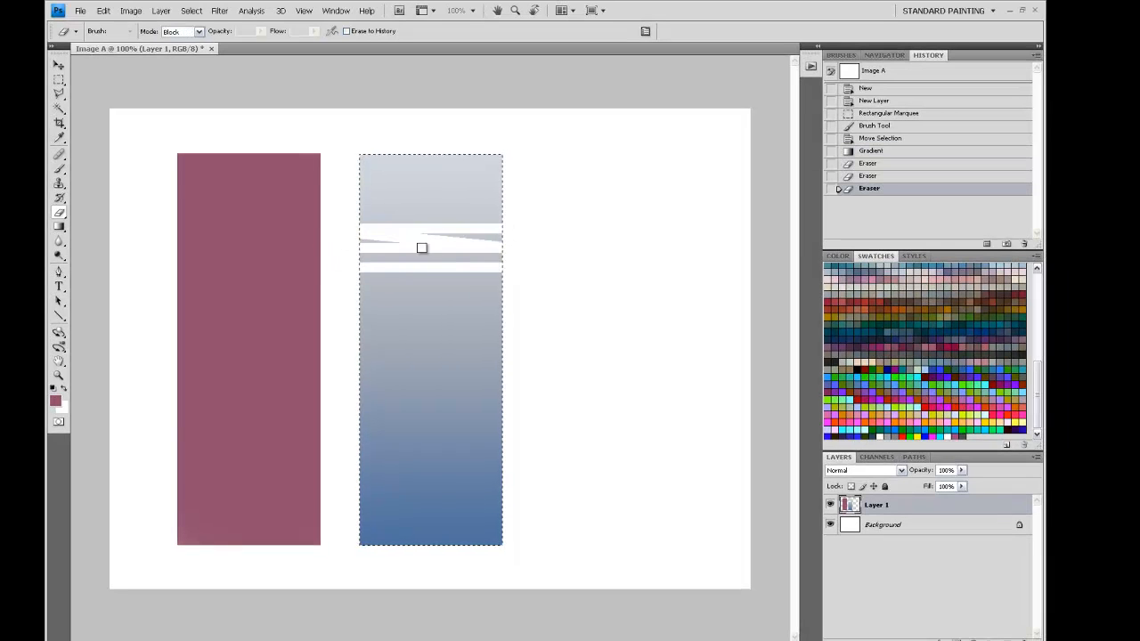
Step: Revert to the first eraser stroke in the history, then erase four evenly spaced horizontal strips below the remaining one on the gradient rectangle
{"action": "left_click", "coordinate": [865, 164]}
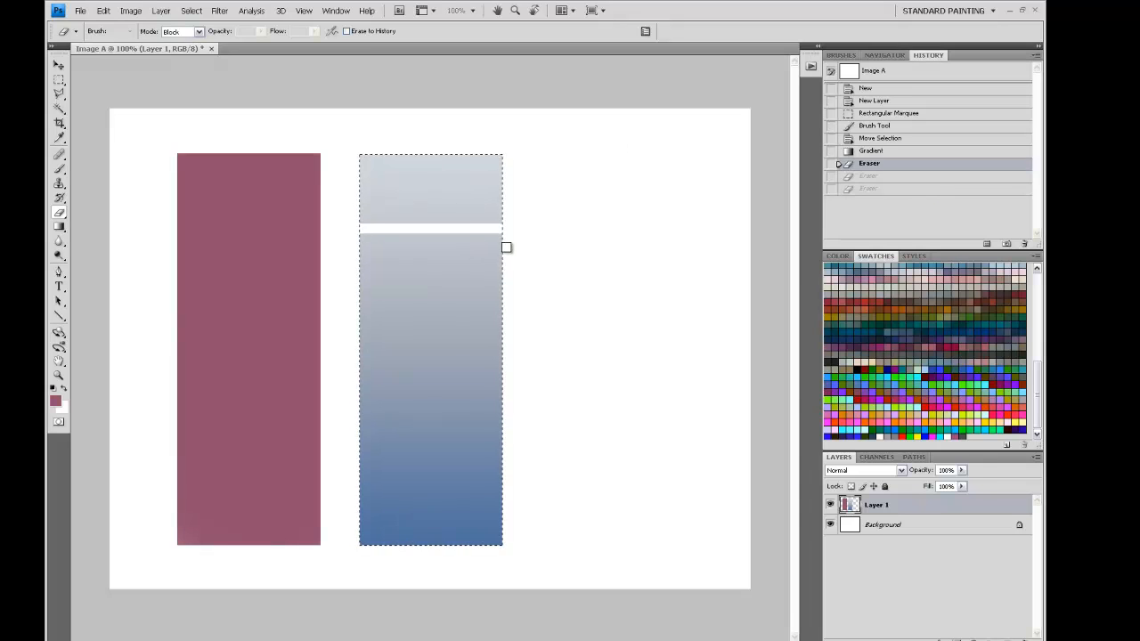
{"action": "left_click_drag", "start_coordinate": [490, 249], "coordinate": [366, 255]}
{"action": "left_click_drag", "start_coordinate": [502, 261], "coordinate": [341, 265]}
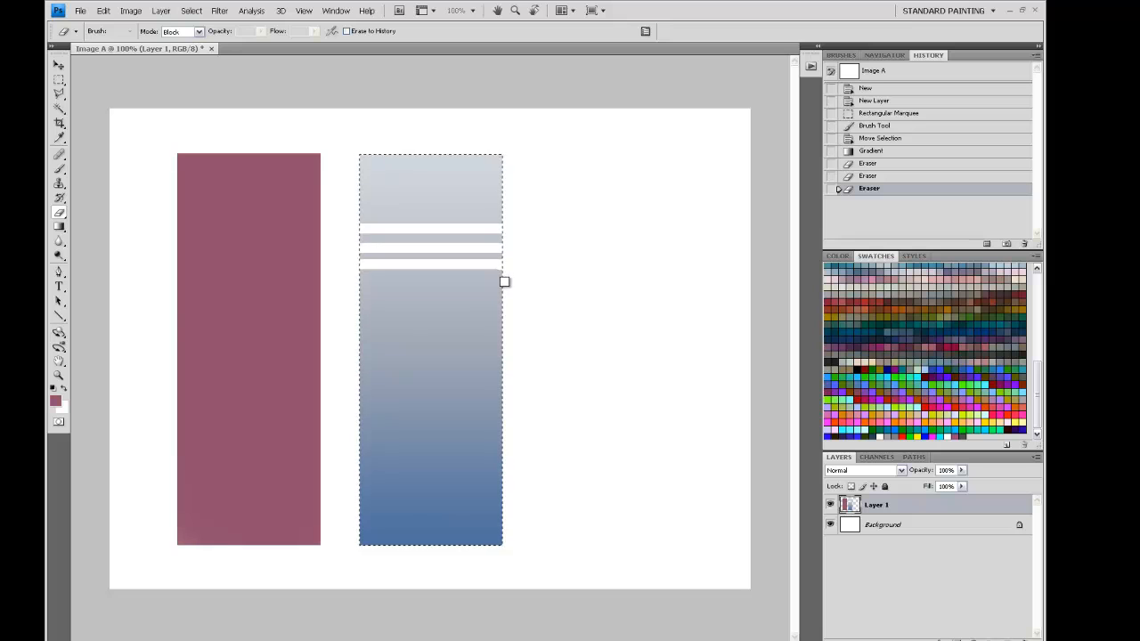
{"action": "left_click_drag", "start_coordinate": [341, 274], "coordinate": [342, 274]}
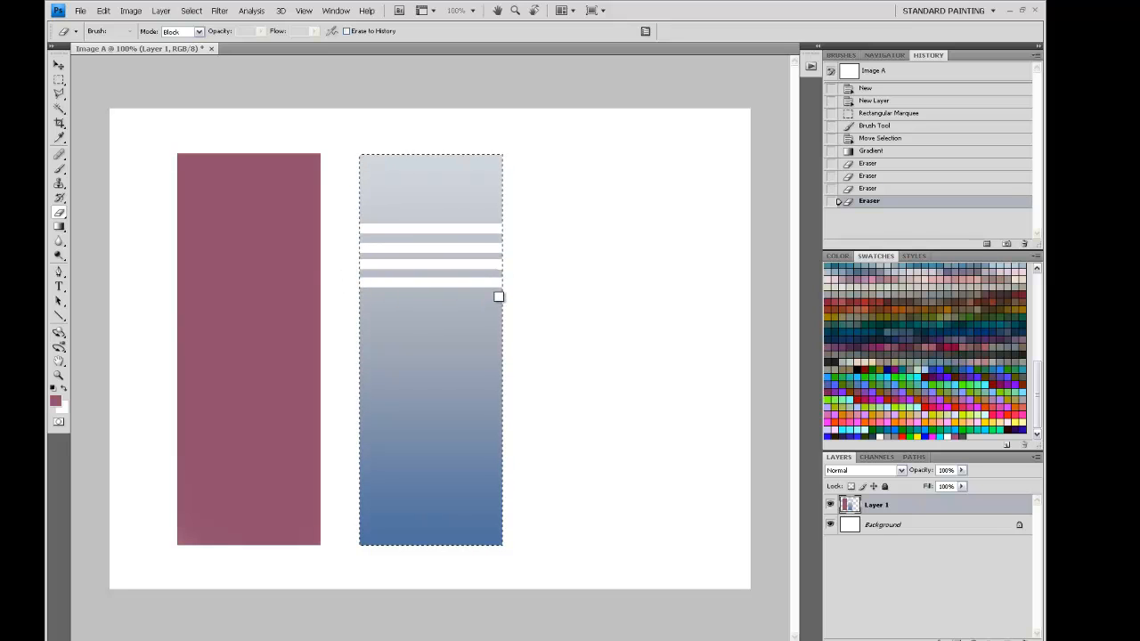
{"action": "mouse_move", "coordinate": [503, 300]}
{"action": "left_mouse_down"}
{"action": "mouse_move", "coordinate": [372, 297]}
{"action": "mouse_move", "coordinate": [343, 301]}
{"action": "left_mouse_up"}
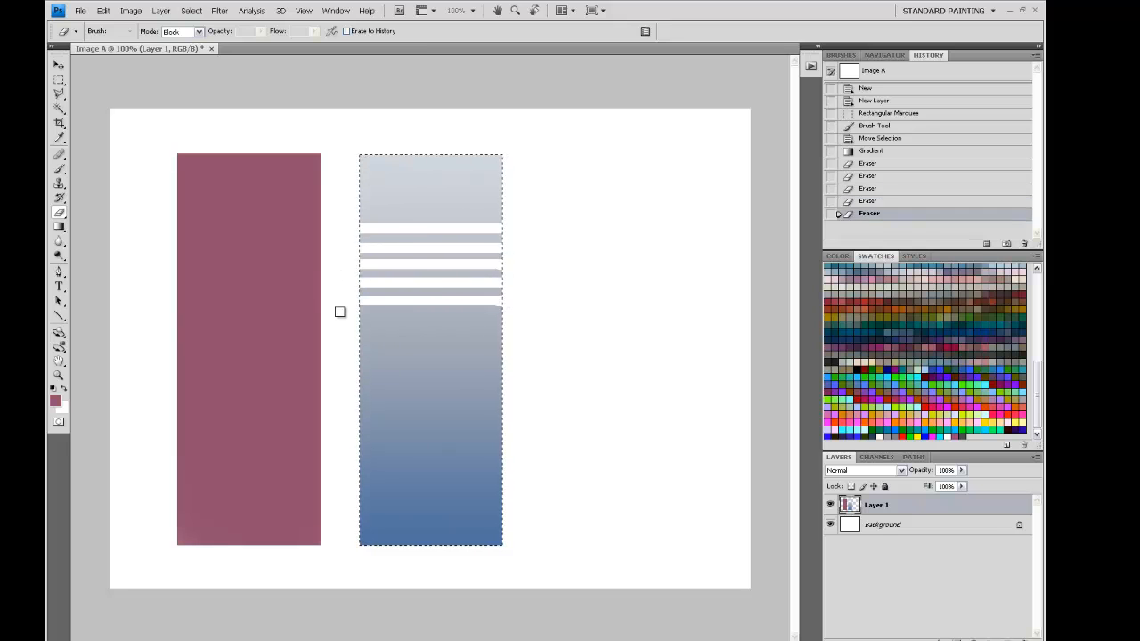
Step: Switch the Eraser to Brush mode and choose the 74 px maple leaf brush tip
{"action": "left_click", "coordinate": [196, 34]}
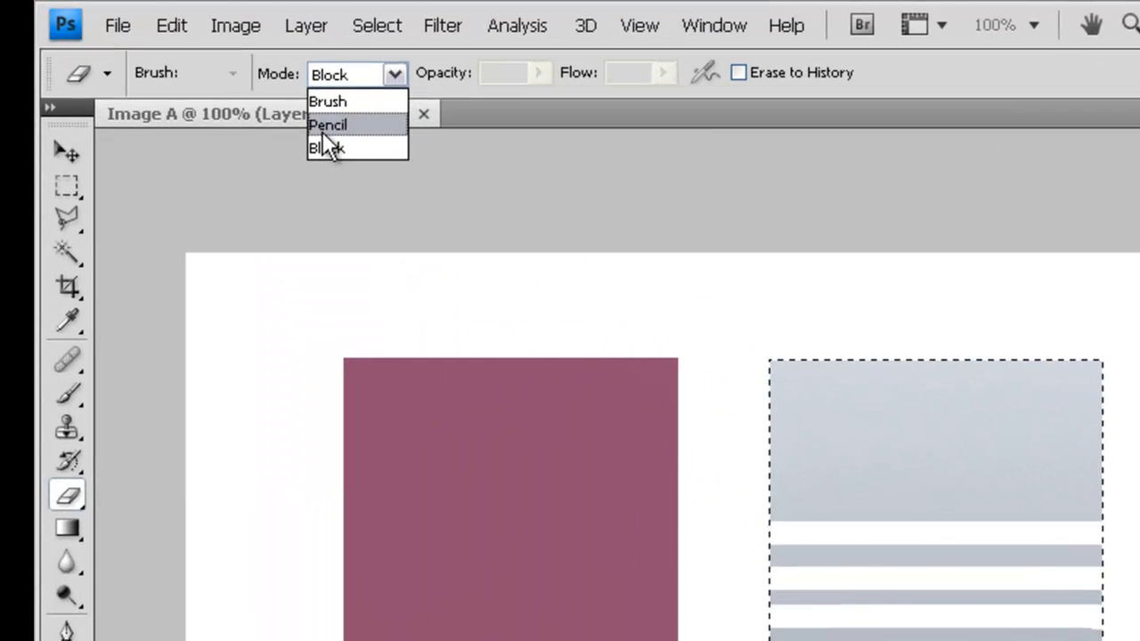
{"action": "left_click", "coordinate": [171, 42]}
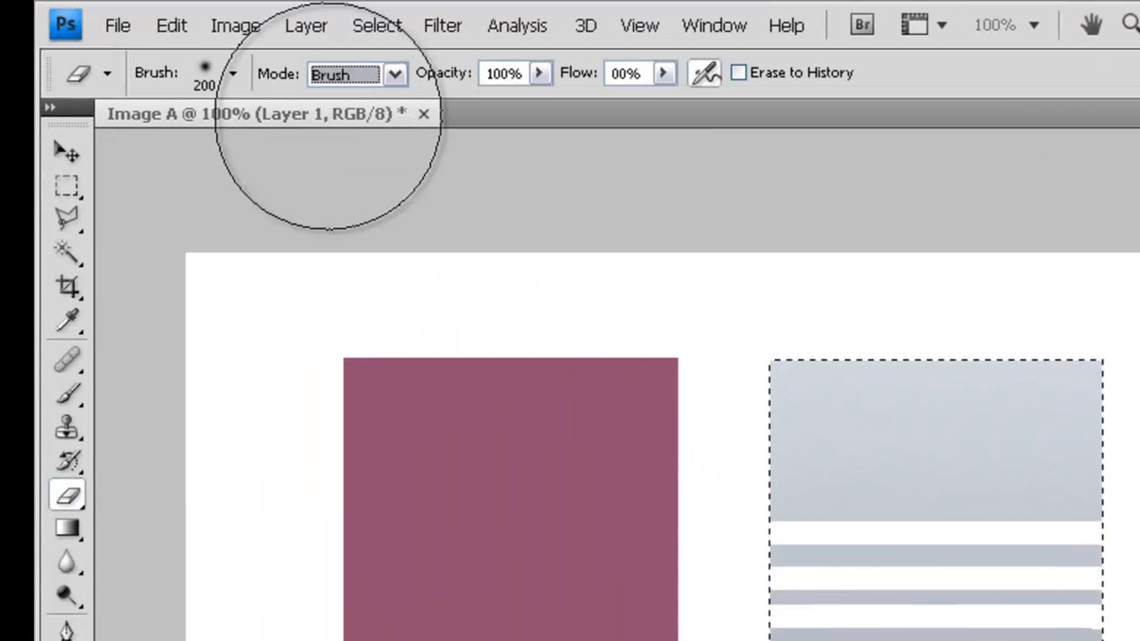
{"action": "left_click", "coordinate": [234, 74]}
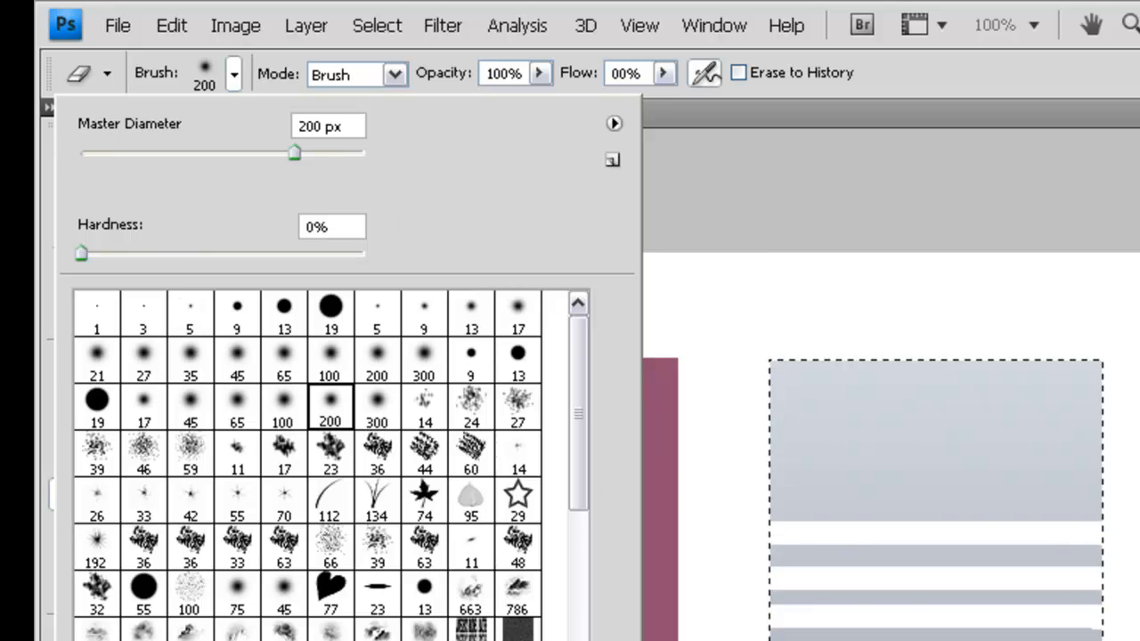
{"action": "left_click_drag", "start_coordinate": [576, 471], "coordinate": [583, 640]}
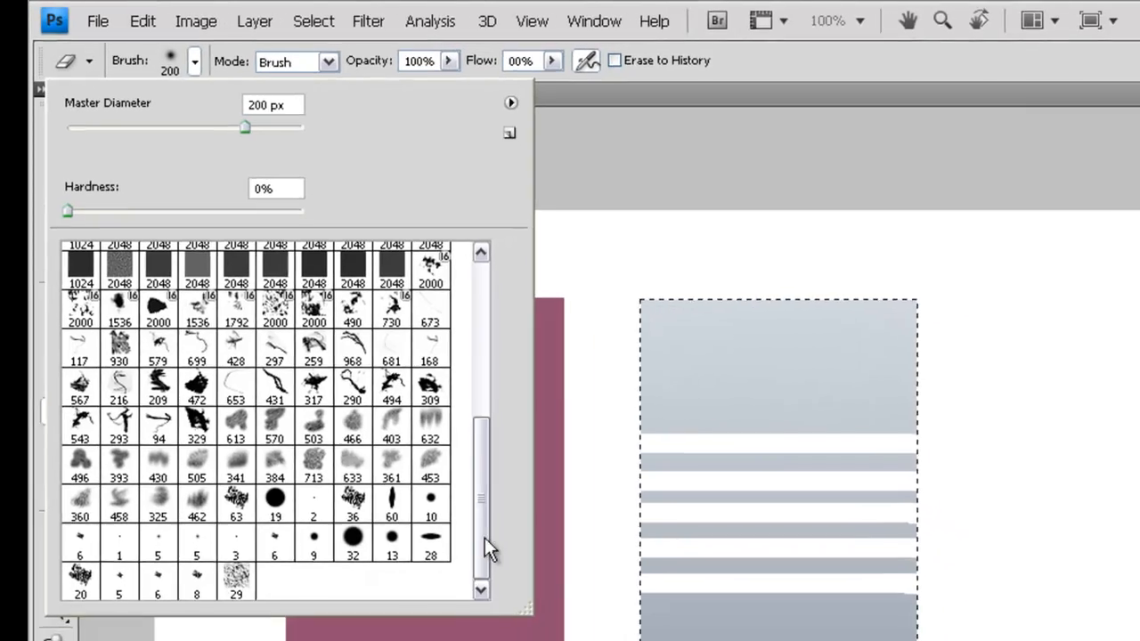
{"action": "left_click_drag", "start_coordinate": [484, 538], "coordinate": [473, 412]}
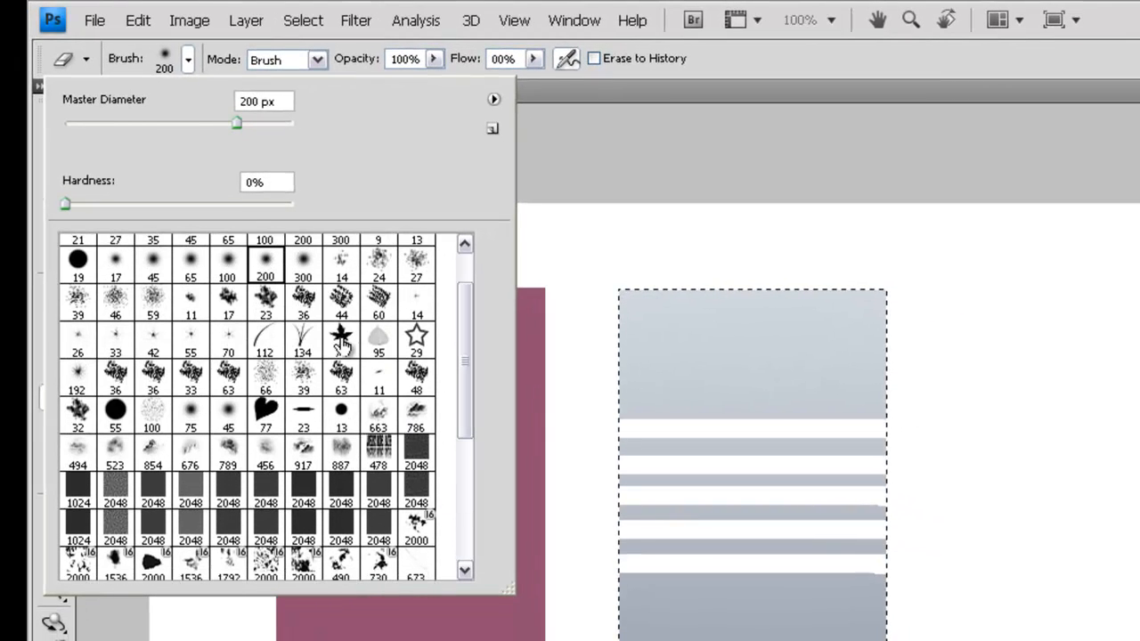
{"action": "left_click", "coordinate": [342, 342]}
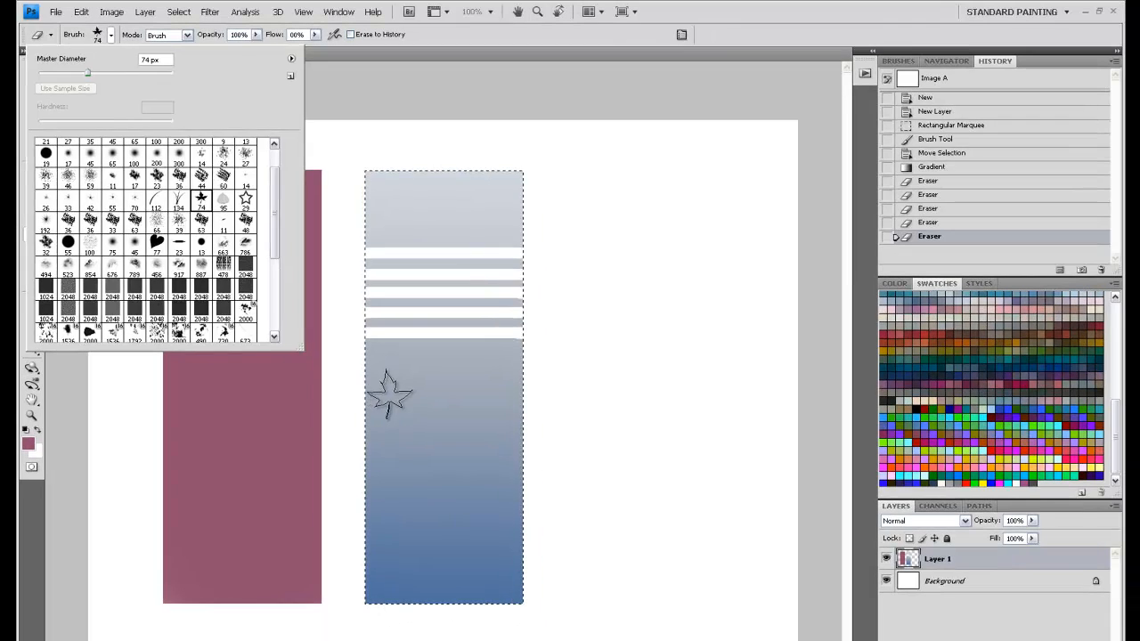
Step: Erase scattered maple leaf shapes from the gradient rectangle below the strips, and show the brush presets along the way
{"action": "left_click", "coordinate": [621, 629]}
{"action": "left_click", "coordinate": [417, 412]}
{"action": "left_click", "coordinate": [456, 407]}
{"action": "left_click", "coordinate": [473, 395]}
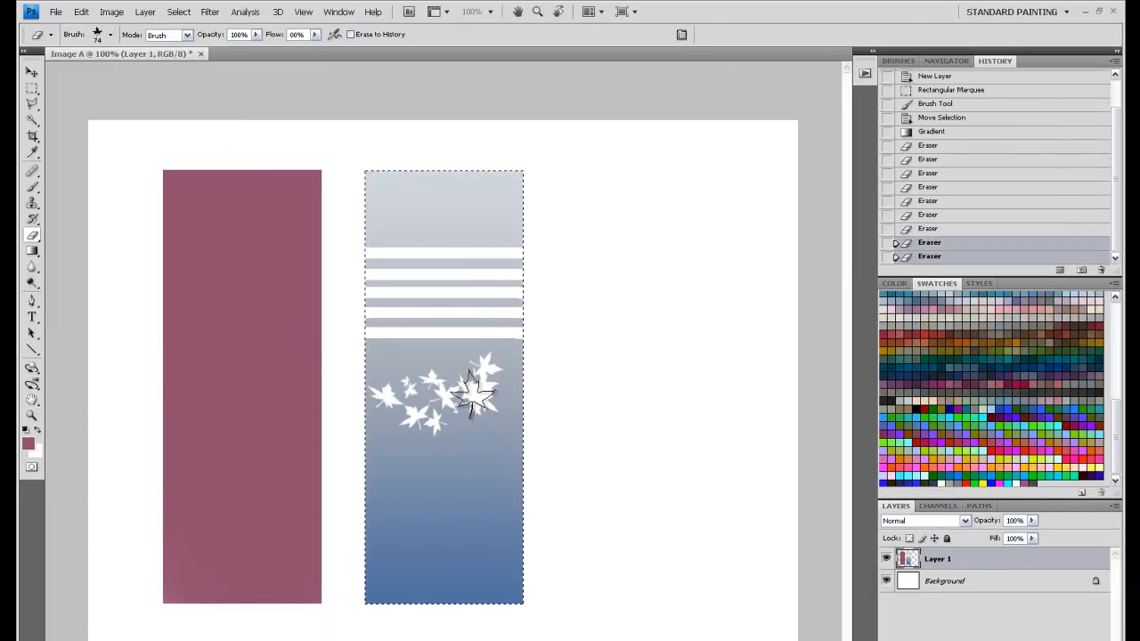
{"action": "left_click", "coordinate": [898, 62]}
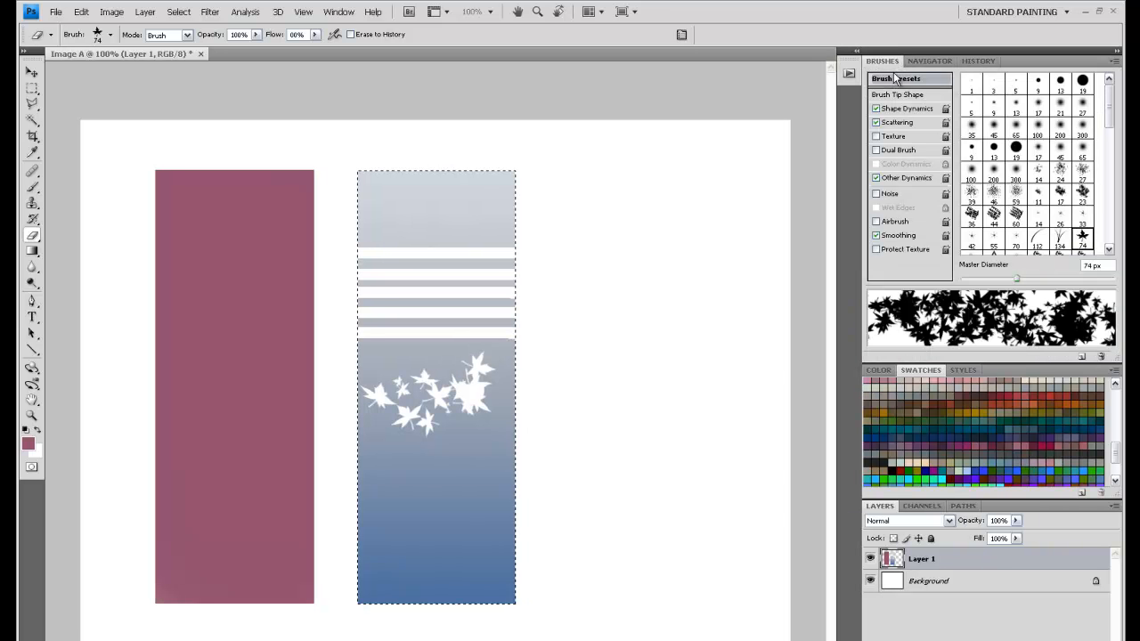
{"action": "mouse_move", "coordinate": [495, 429]}
{"action": "left_mouse_down"}
{"action": "mouse_move", "coordinate": [509, 432]}
{"action": "mouse_move", "coordinate": [470, 445]}
{"action": "left_mouse_up"}
{"action": "left_click", "coordinate": [421, 464]}
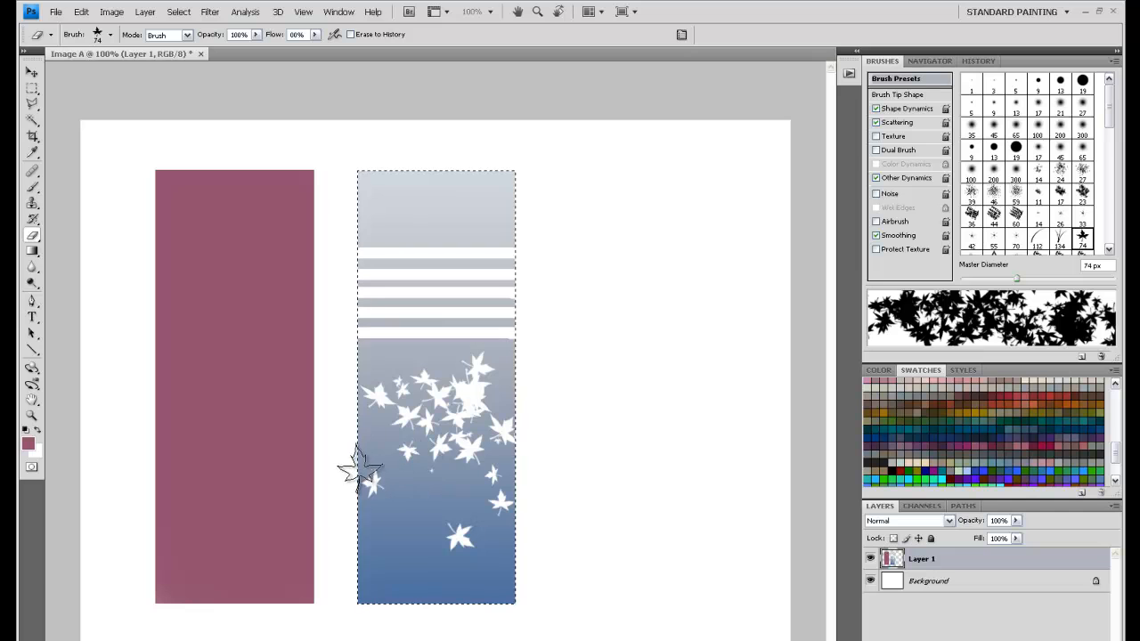
{"action": "left_click", "coordinate": [415, 501]}
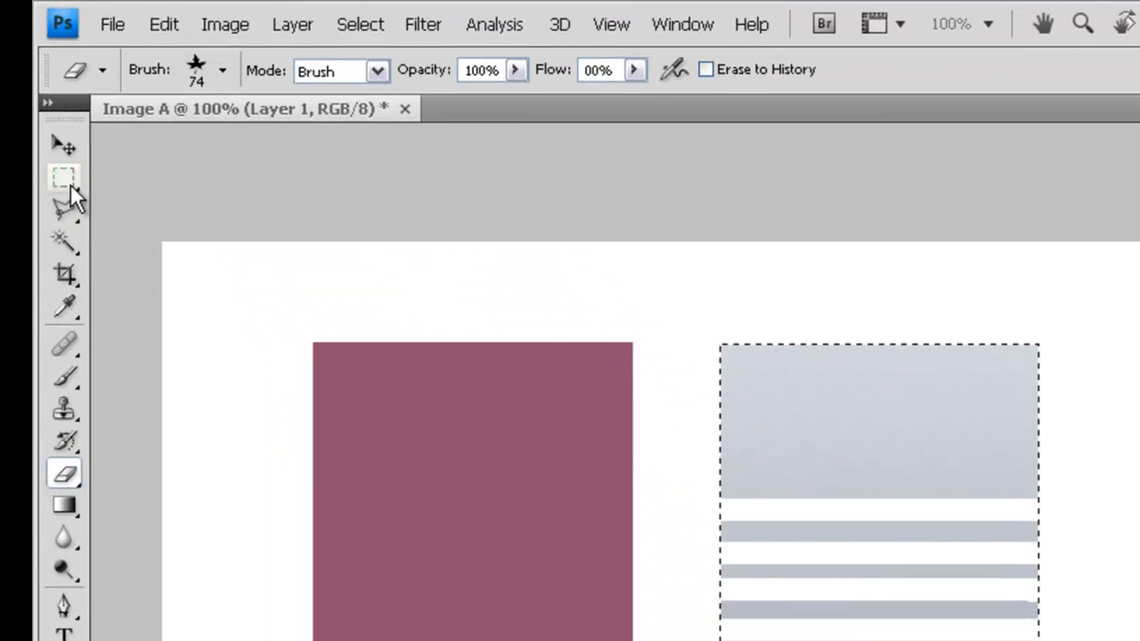
Step: Activate the Rectangular Marquee tool, keeping the current selection around the gradient rectangle
{"action": "left_click", "coordinate": [70, 185]}
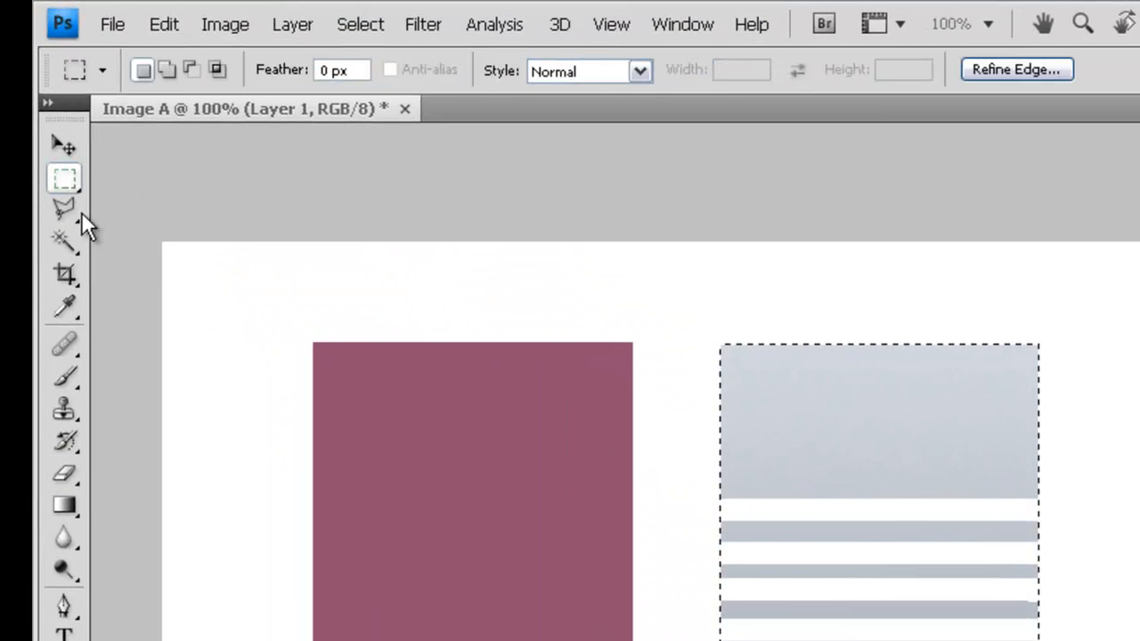
{"action": "left_click", "coordinate": [110, 25]}
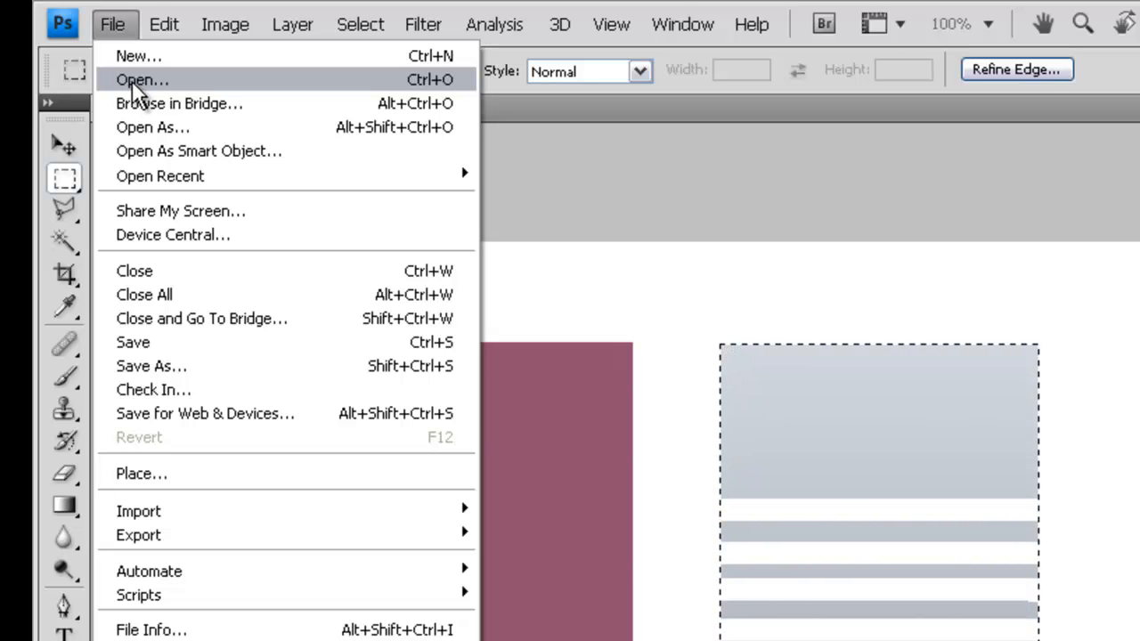
{"action": "left_click", "coordinate": [102, 30]}
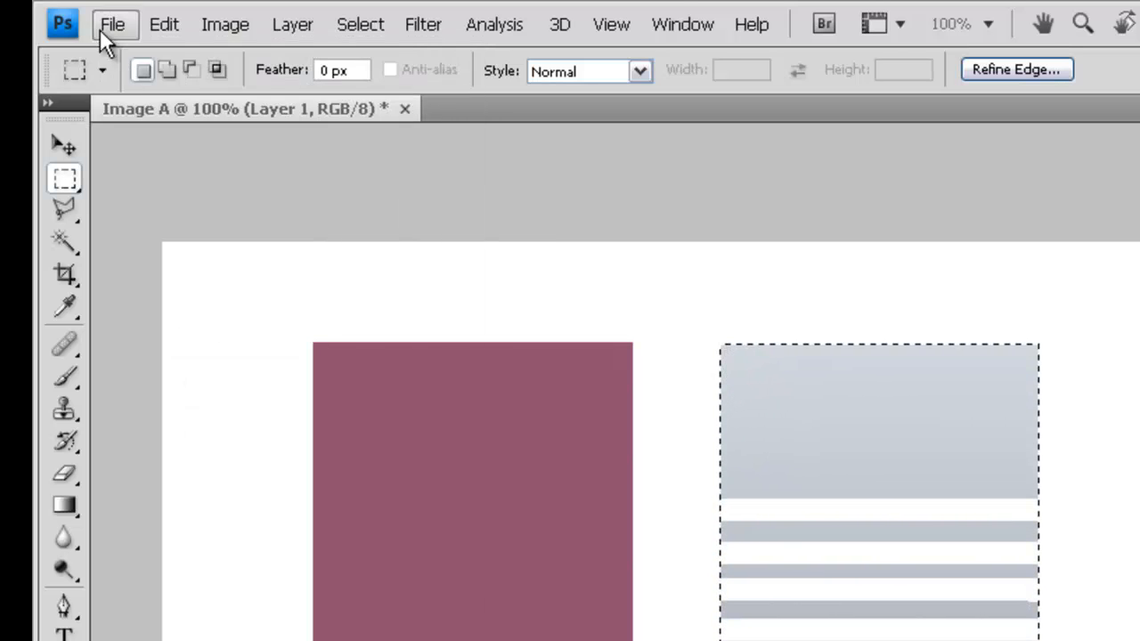